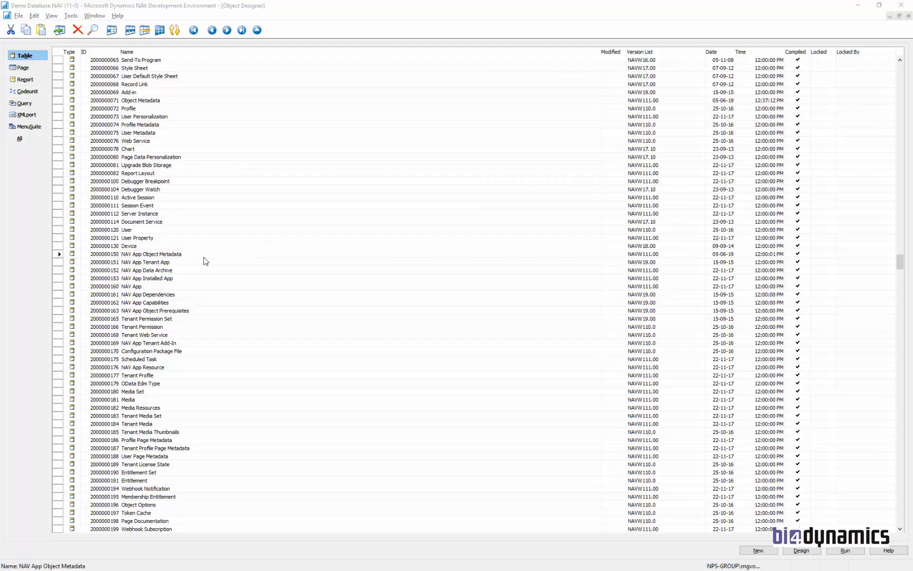
- Switch to SQL Server Management Studio and examine the columns of the Cronus UK$Customer table with the 5036e5ec extension suffix
key("alt+Tab")
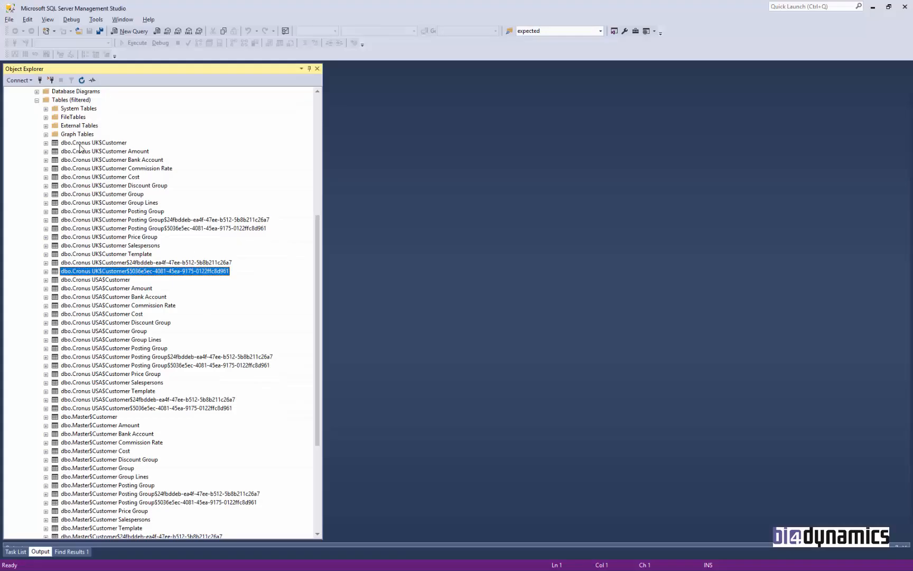
left_click(81, 144)
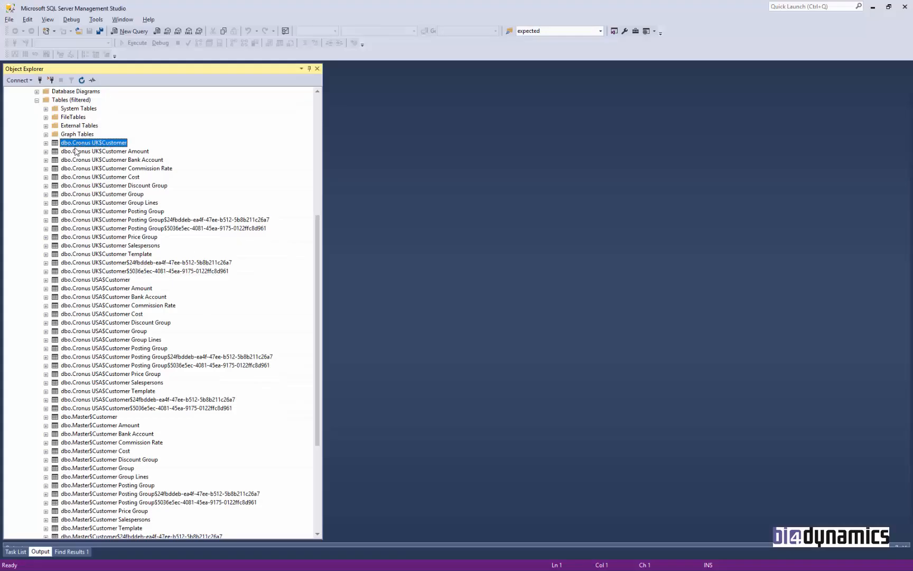
left_click(150, 263)
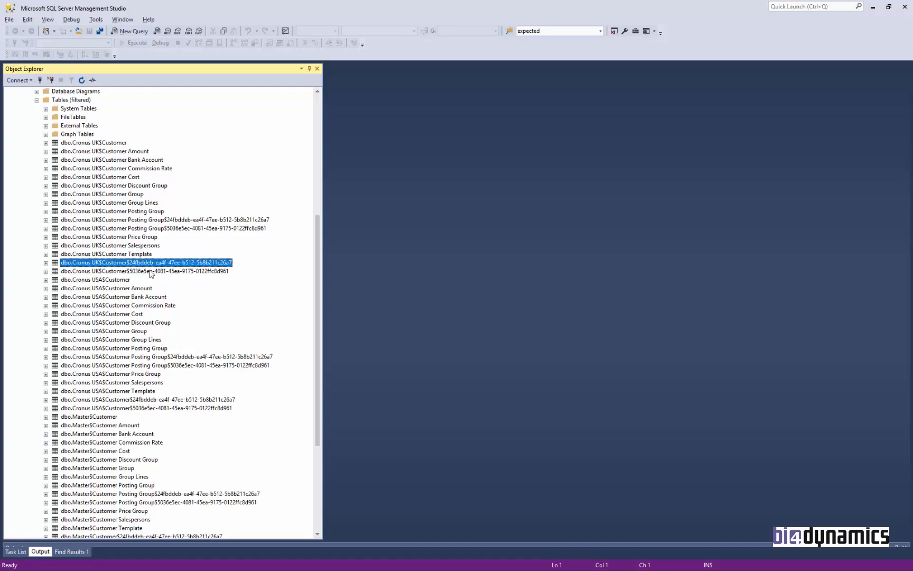
left_click(46, 271)
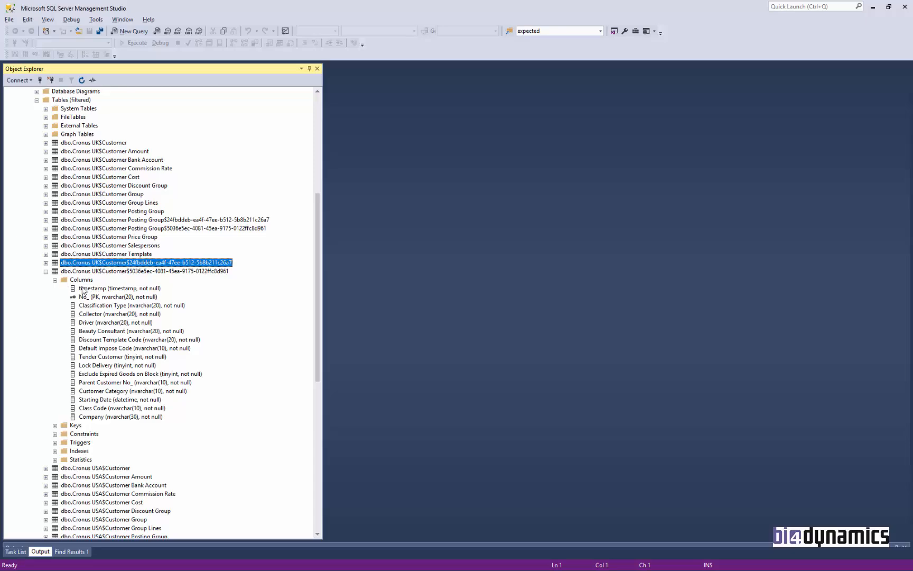
left_click(46, 271)
- Examine the columns of the Cronus UK$Customer table with the 24fbddeb extension suffix, and collapse the table again
left_click(46, 262)
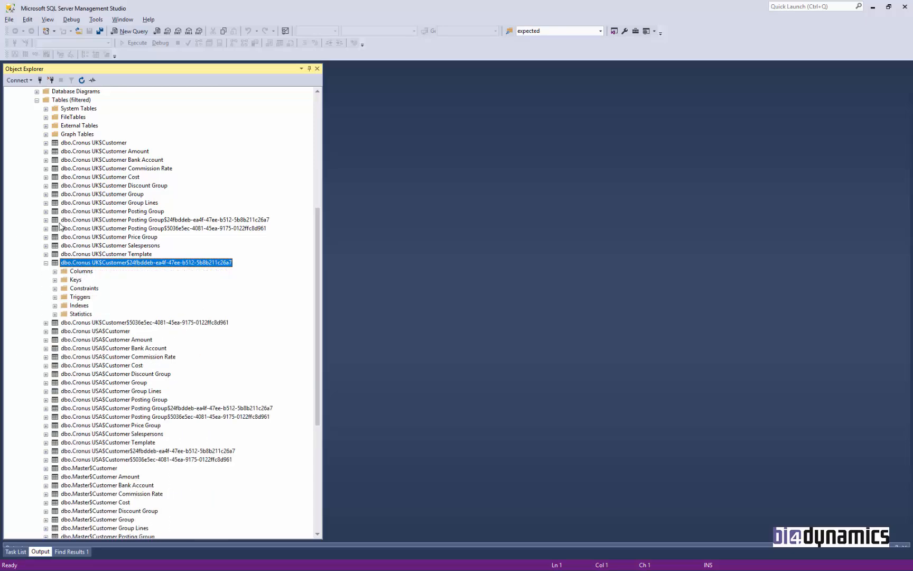
left_click(55, 272)
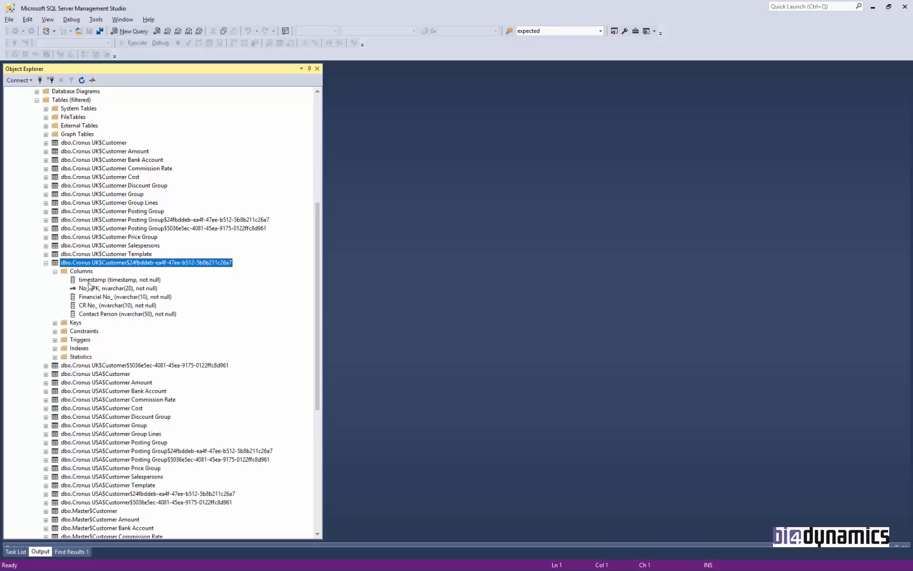
left_click(46, 263)
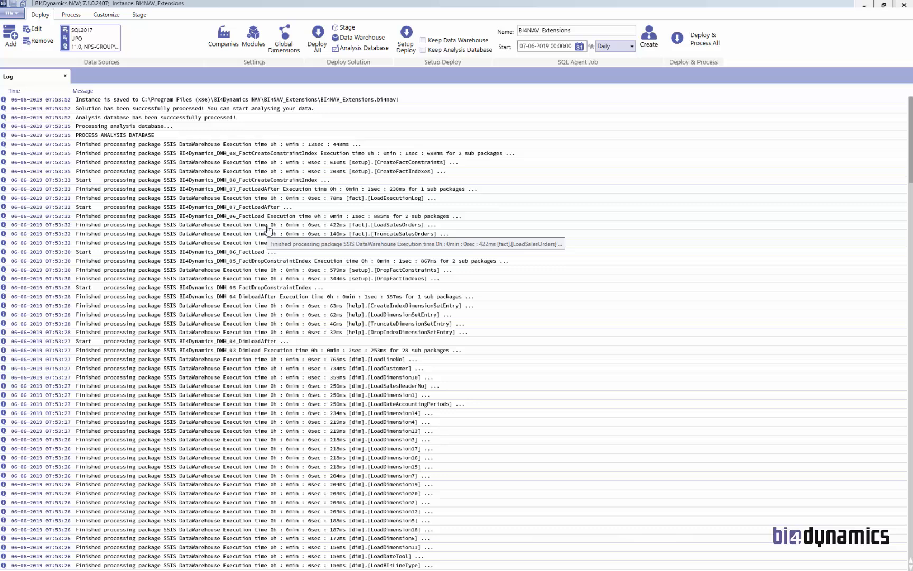
- In BI4Dynamics NAV, get the metadata with the option to update from NAV
left_click(111, 18)
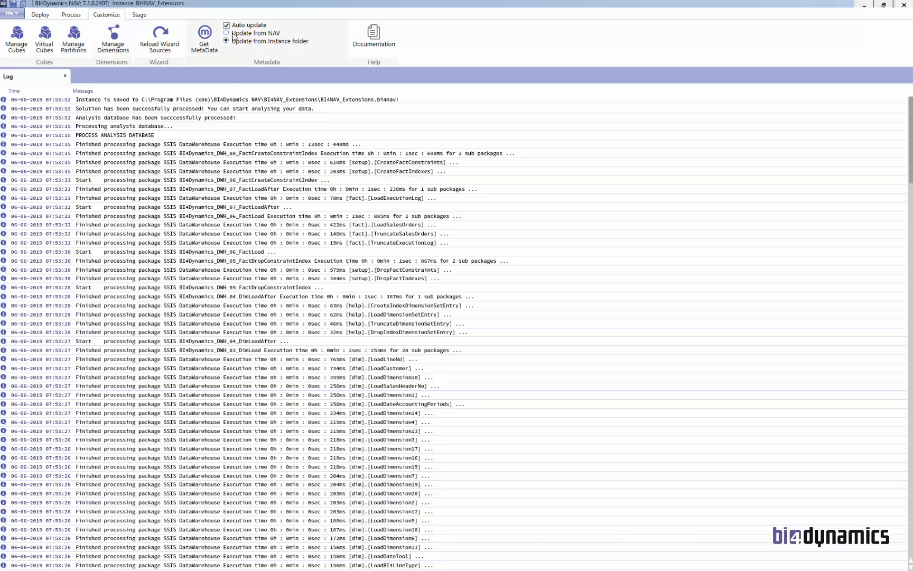
left_click(204, 43)
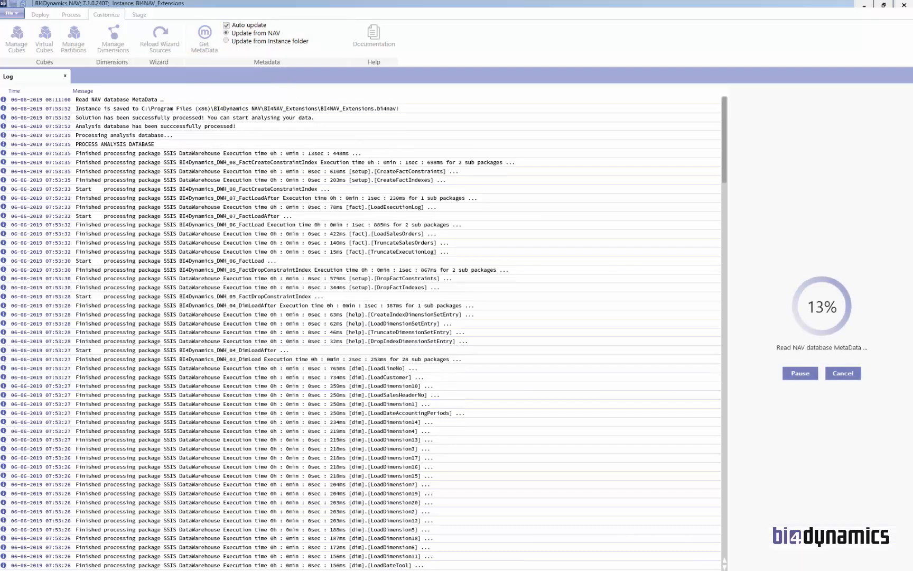
- Switch to the Dynamics NAV Development Environment and filter the table list by the name *Object Metadata
key("alt+Tab")
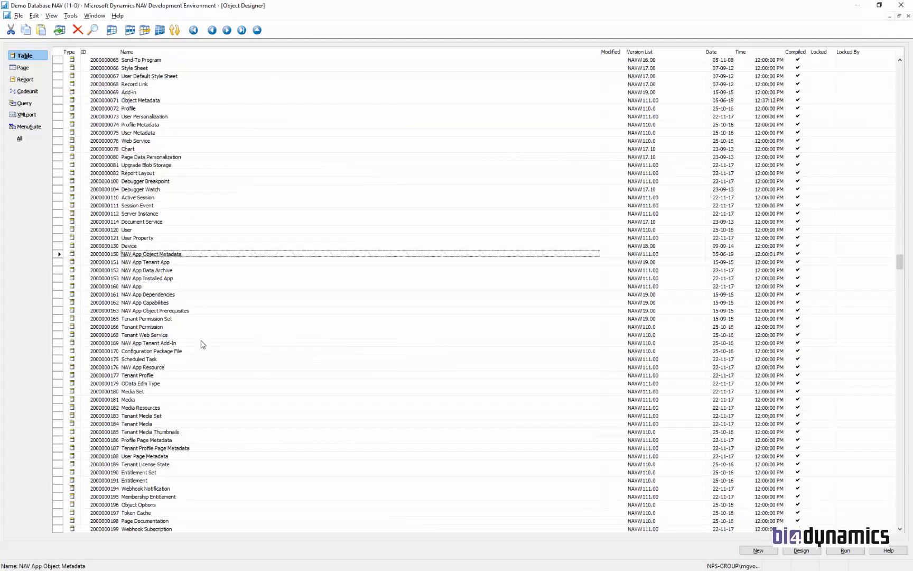
left_click(155, 100)
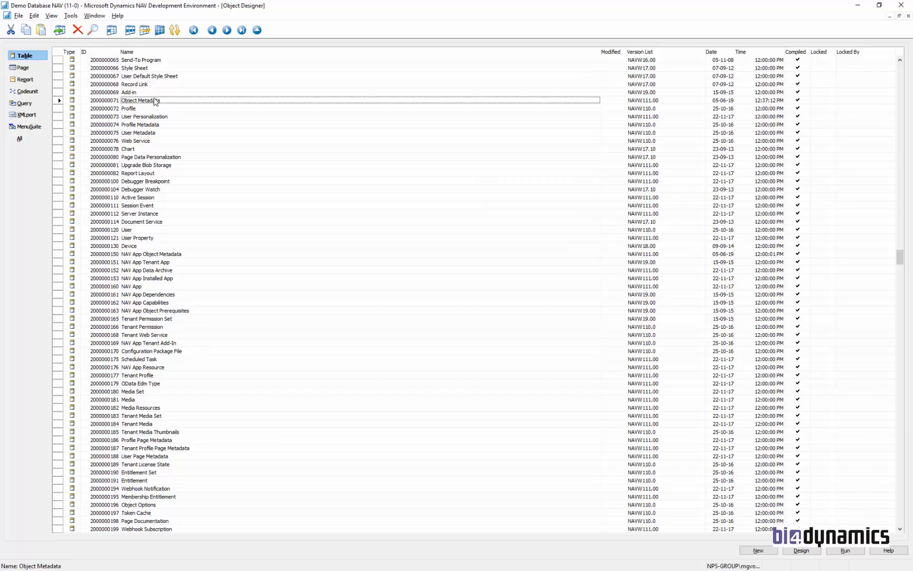
key("F7")
type("*")
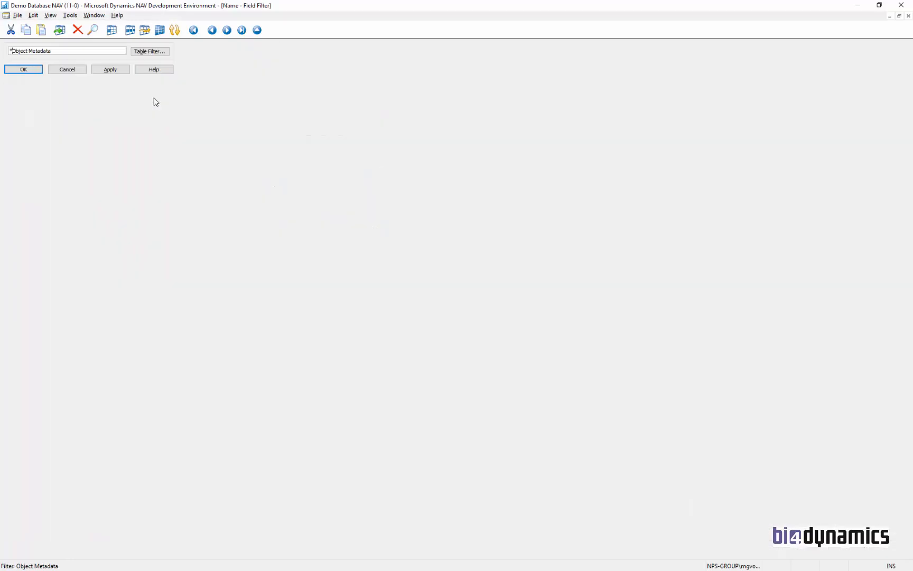
key("Return")
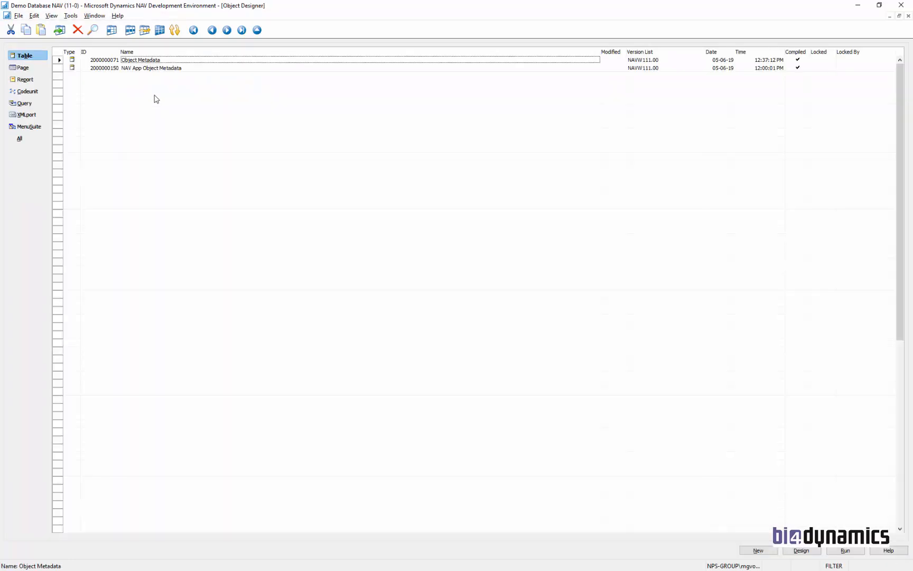
- Open the design of the NAV App Object Metadata table, check the Metadata field's properties, and return to the table list
left_click(154, 69)
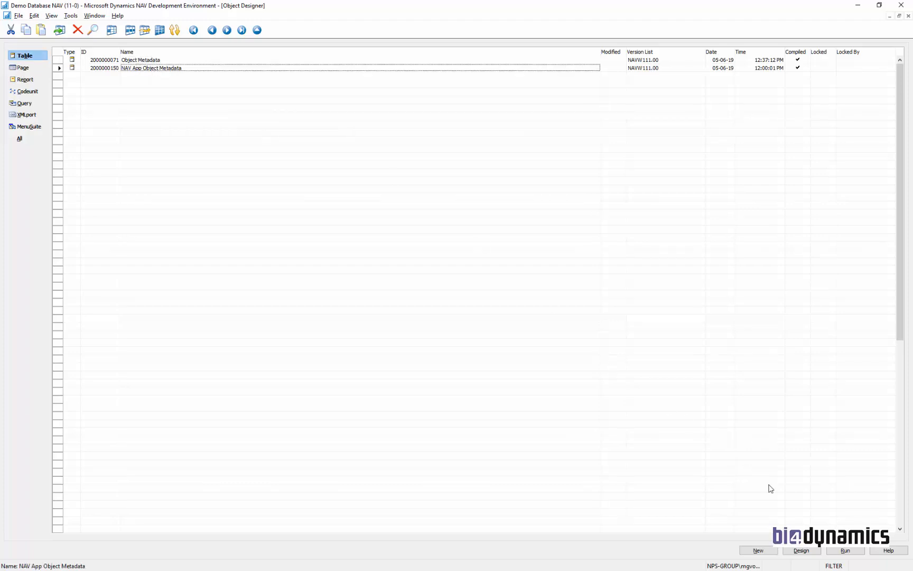
left_click(801, 550)
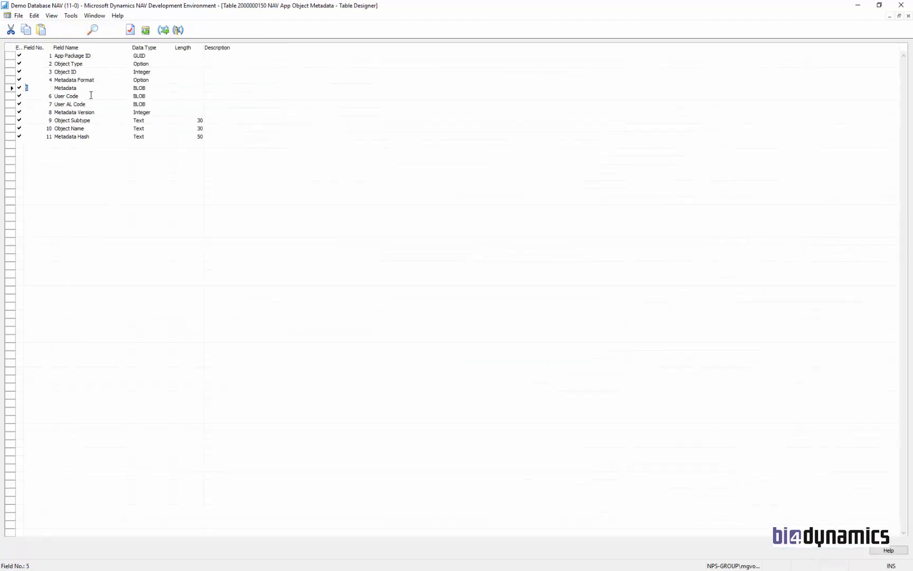
key("shift+F4")
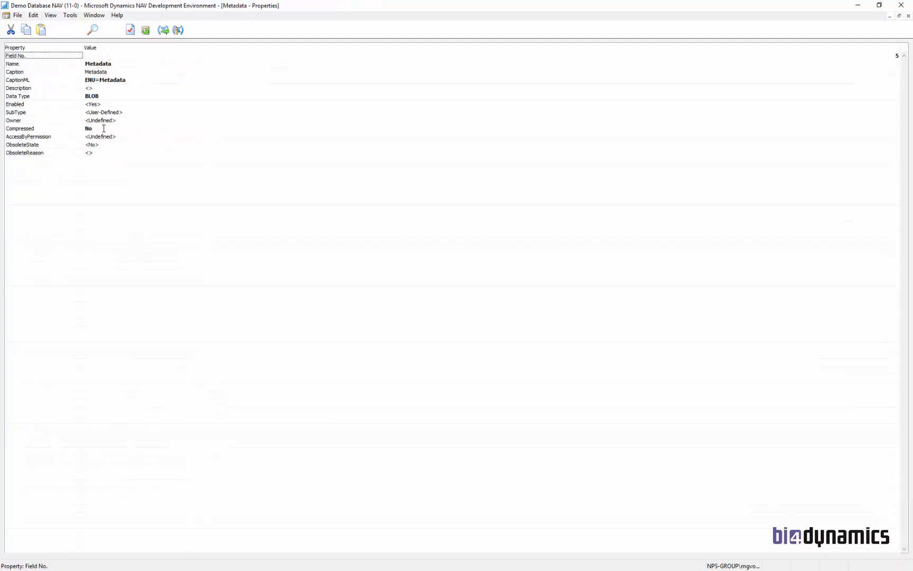
key("Escape")
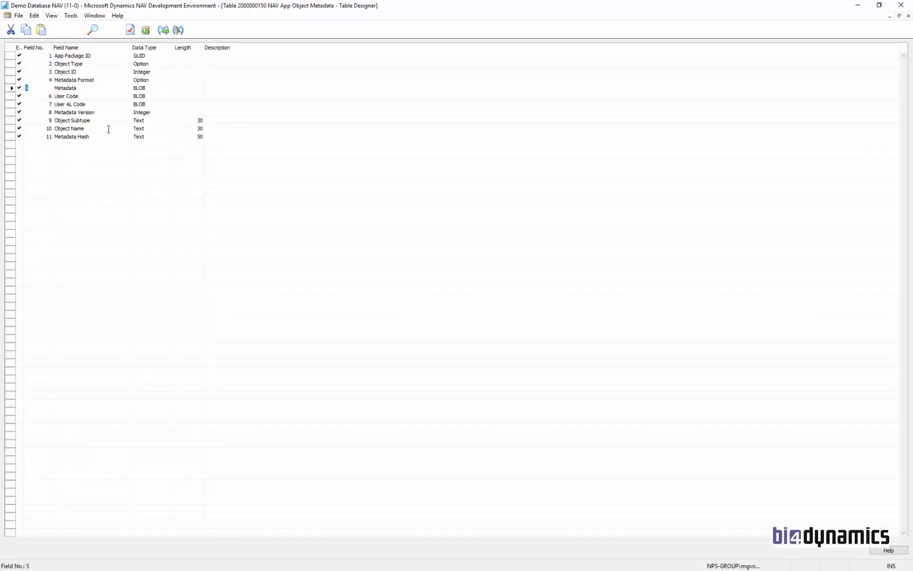
key("Escape")
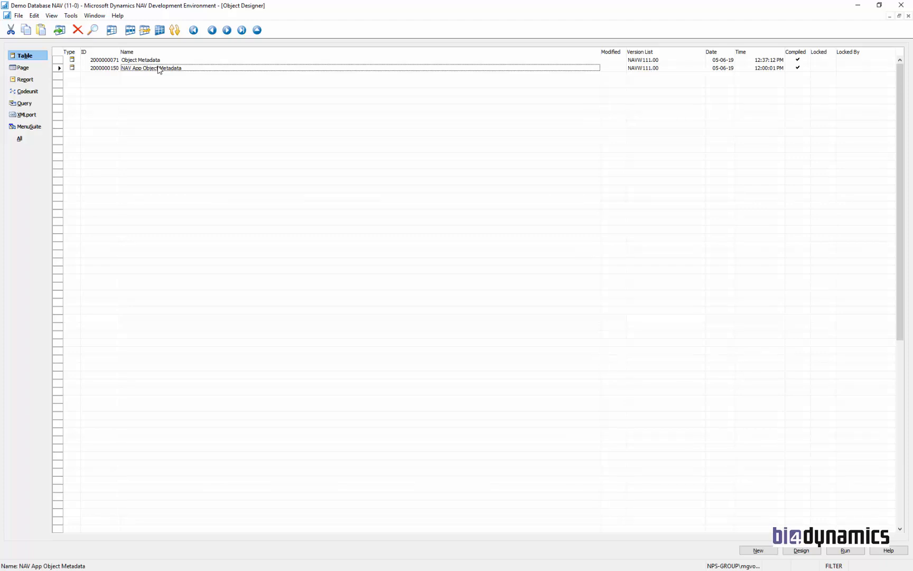
- Switch back to BI4Dynamics NAV and open the management of dimensions
key("alt+Tab")
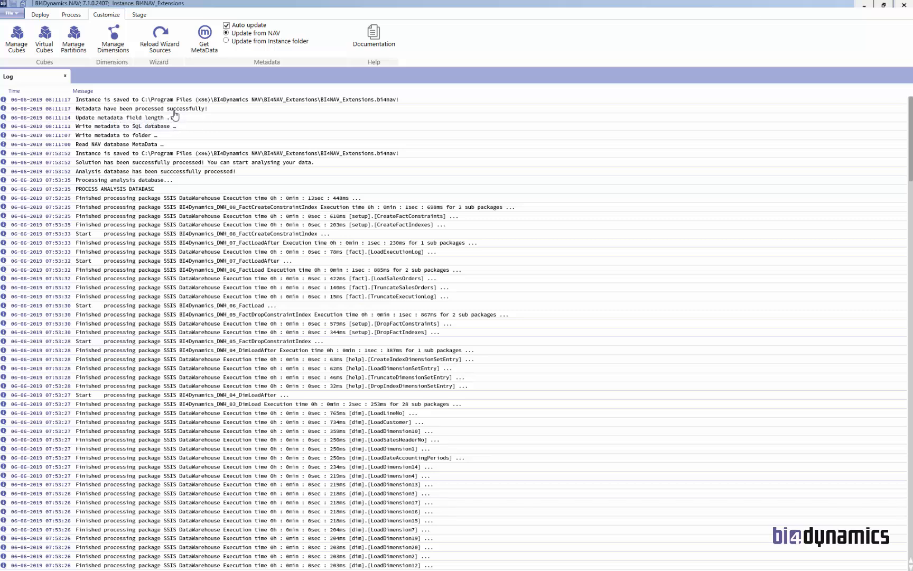
left_click(115, 42)
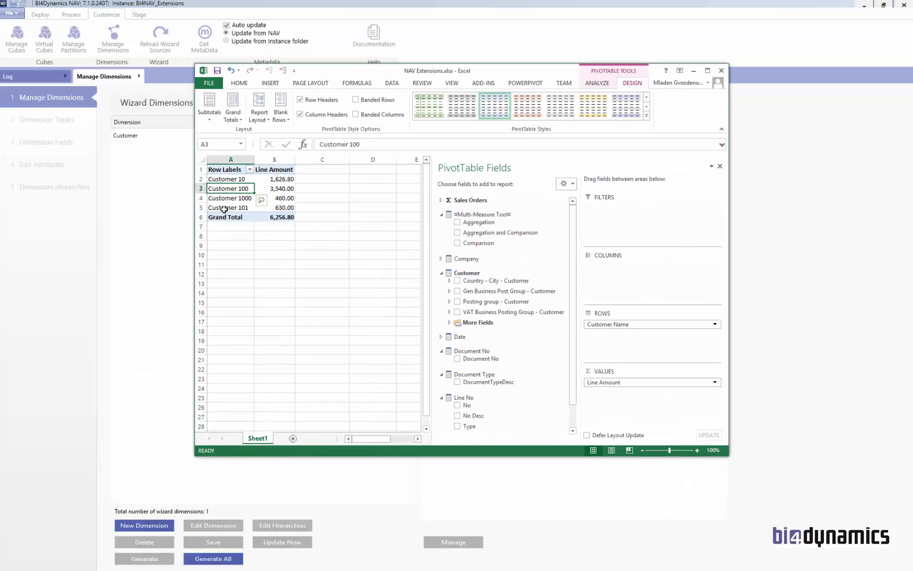
- In the NAV Extensions Excel workbook, expand the Sales Orders measures in the pivot table field list and make the window taller
left_click(440, 200)
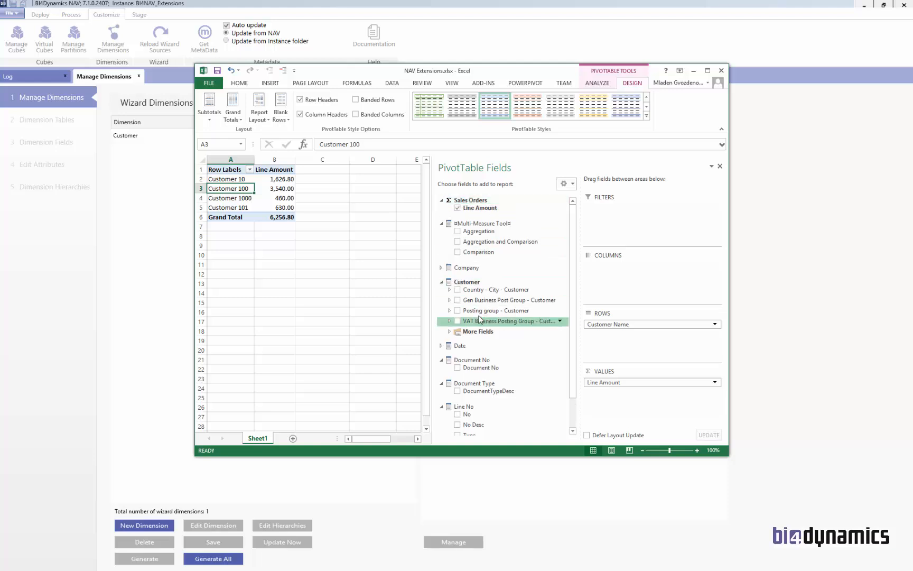
left_click(491, 458)
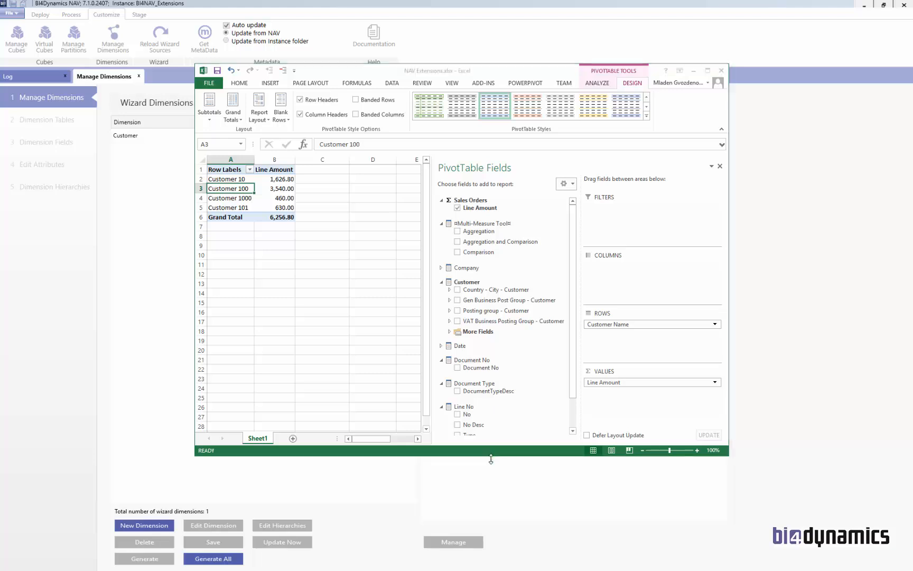
left_click_drag(491, 459, 491, 523)
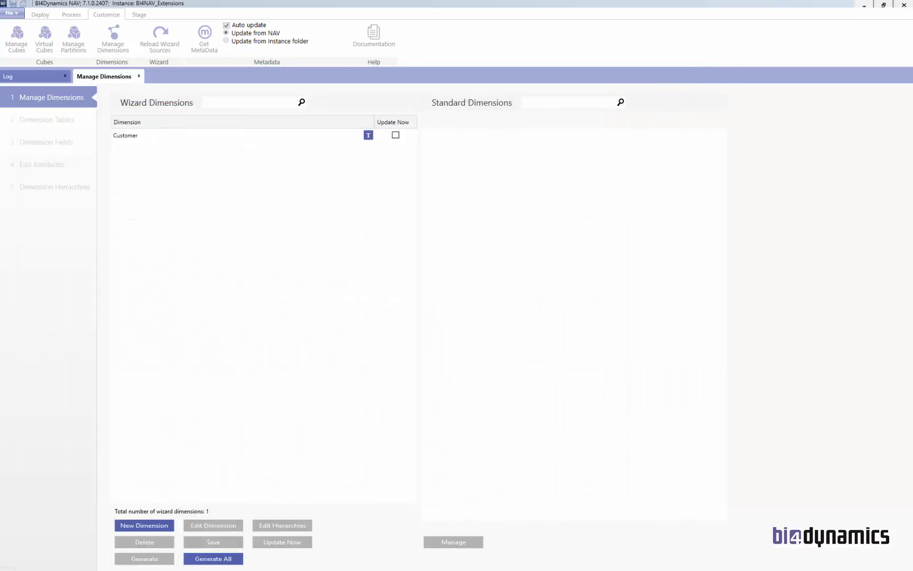
- Edit the Customer wizard dimension in BI4Dynamics NAV and list the source tables related to its Customer table
left_click(126, 137)
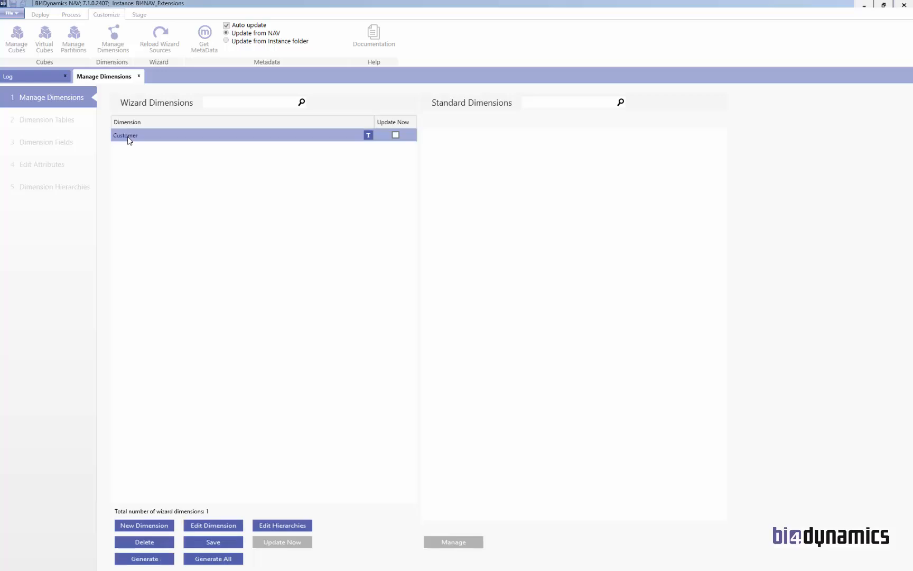
left_click(212, 525)
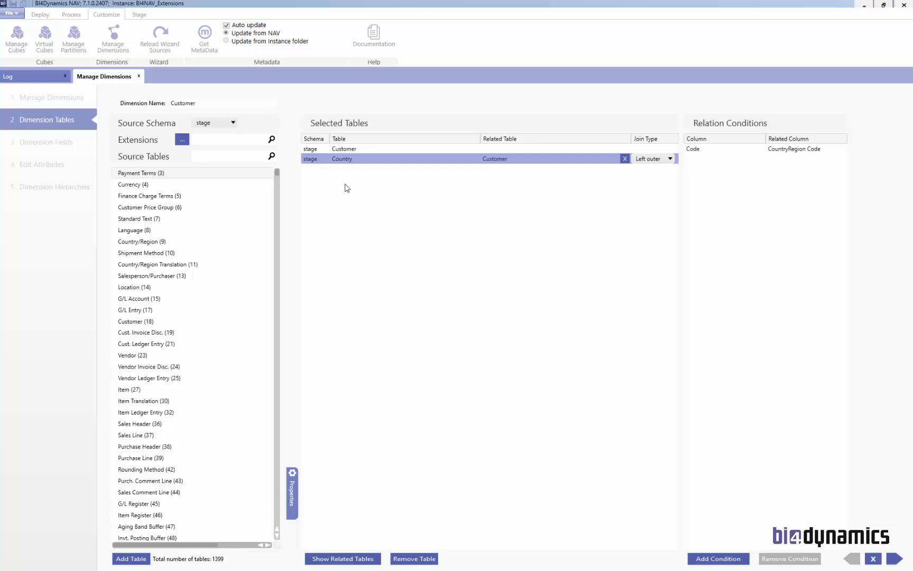
left_click(347, 150)
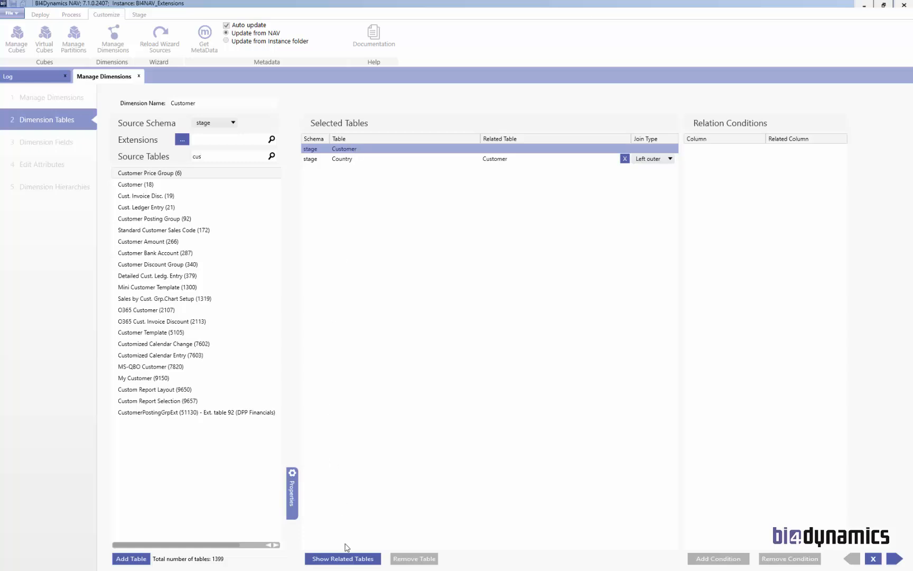
left_click(337, 560)
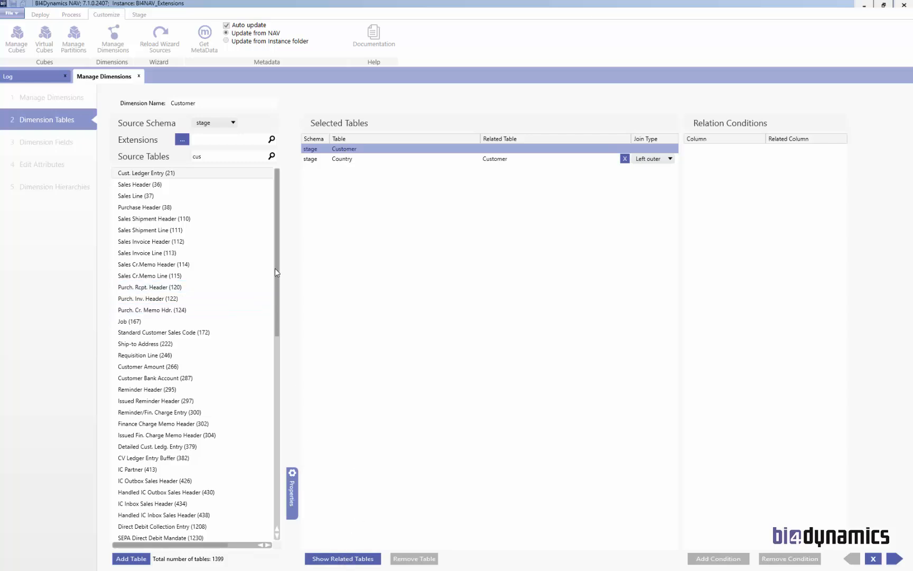
- Add the related table tableextension50003 (Ext. table 18, MBS Localization) to the Customer dimension's selected tables
left_click_drag(277, 256, 287, 456)
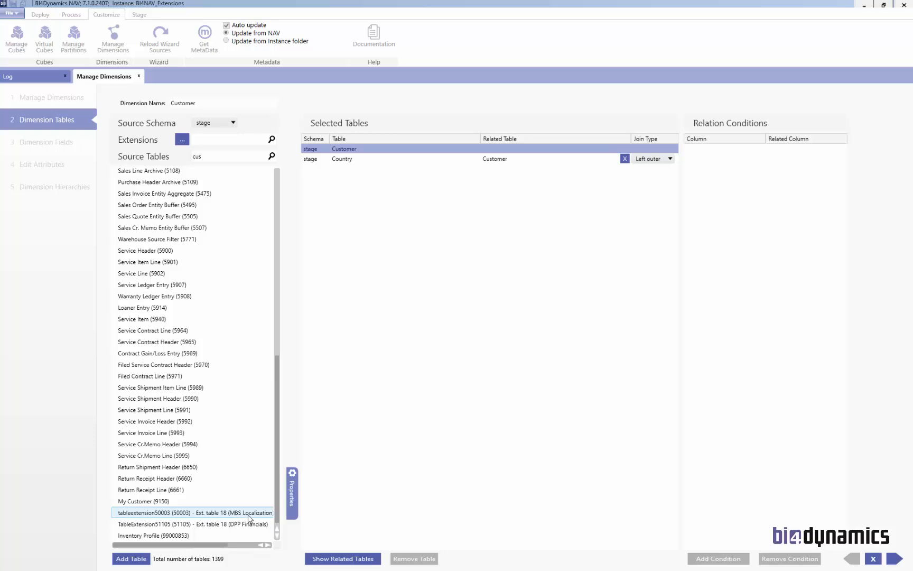
left_click(213, 515)
left_click(146, 557)
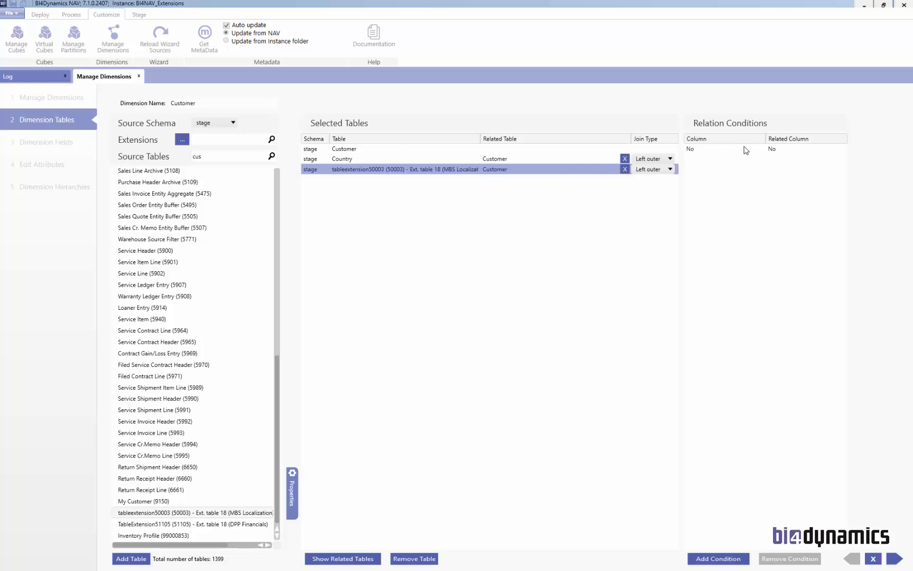
- Add TableExtension51105 (Ext. table 18, DPP Financials) to the selected tables as a table related to Customer
left_click(373, 149)
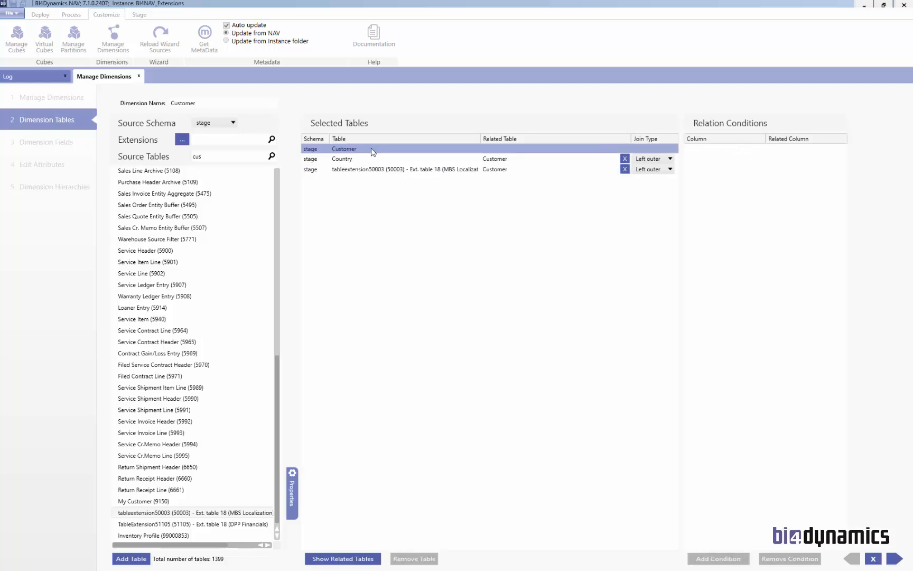
left_click(165, 524)
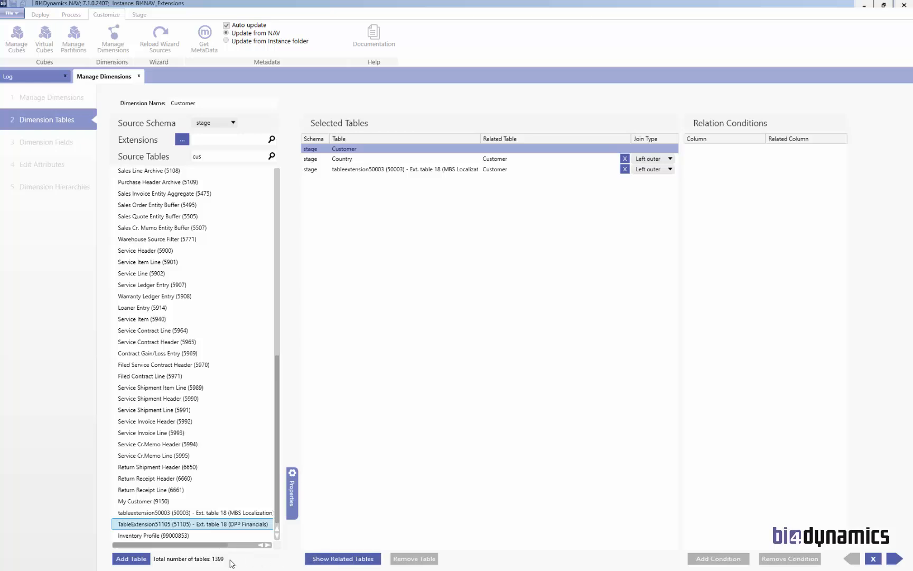
left_click(146, 561)
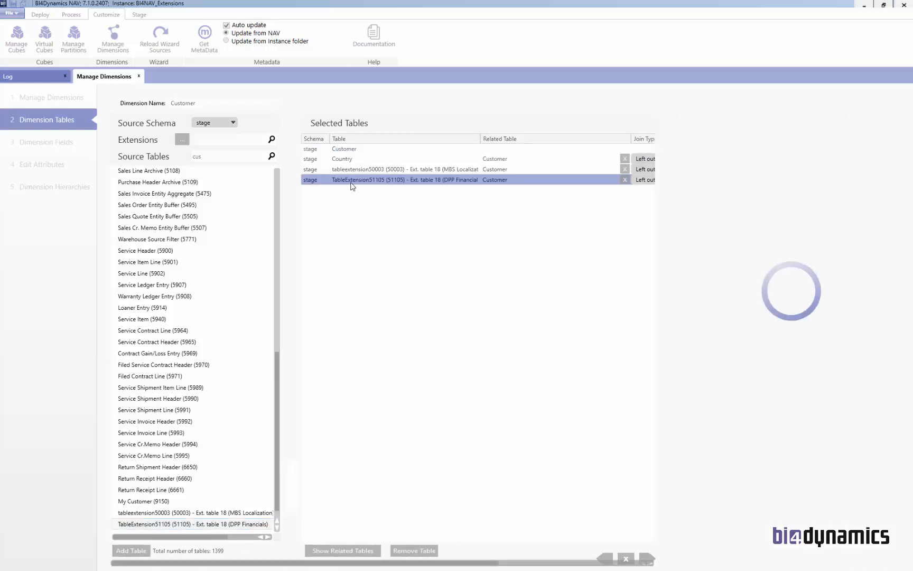
- Review the relation conditions of the selected TableExtension51105 table and search the list of extension modules for "dp"
left_click(344, 149)
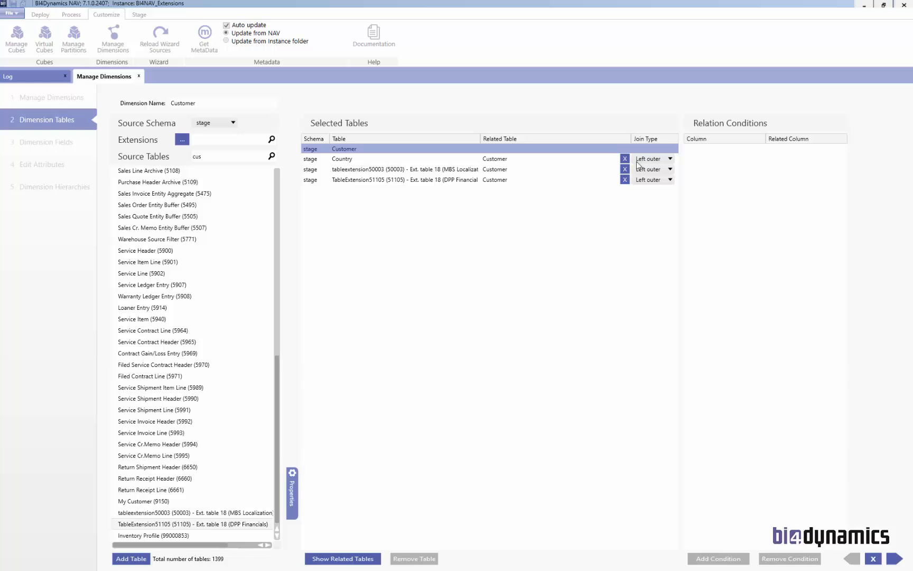
left_click(427, 181)
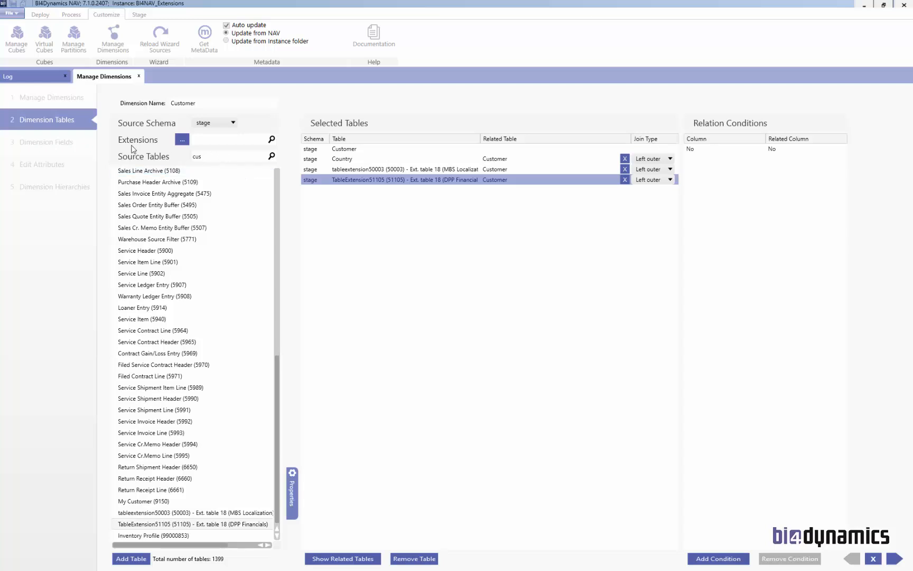
left_click(182, 140)
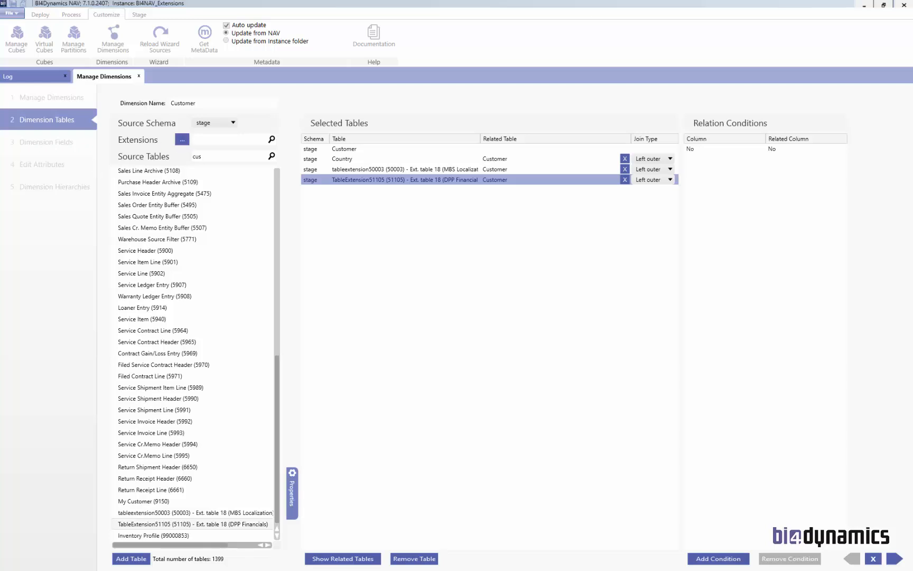
left_click_drag(361, 188, 576, 147)
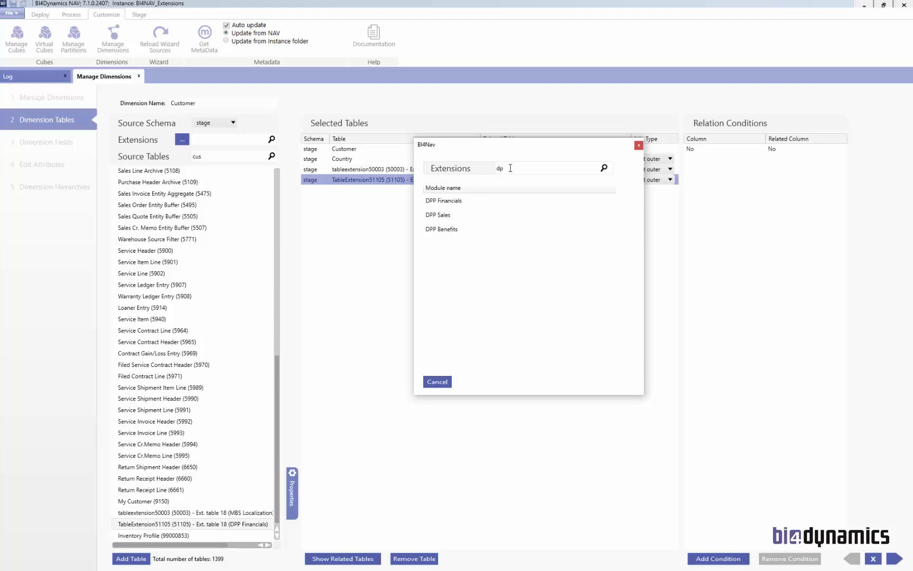
left_click(639, 145)
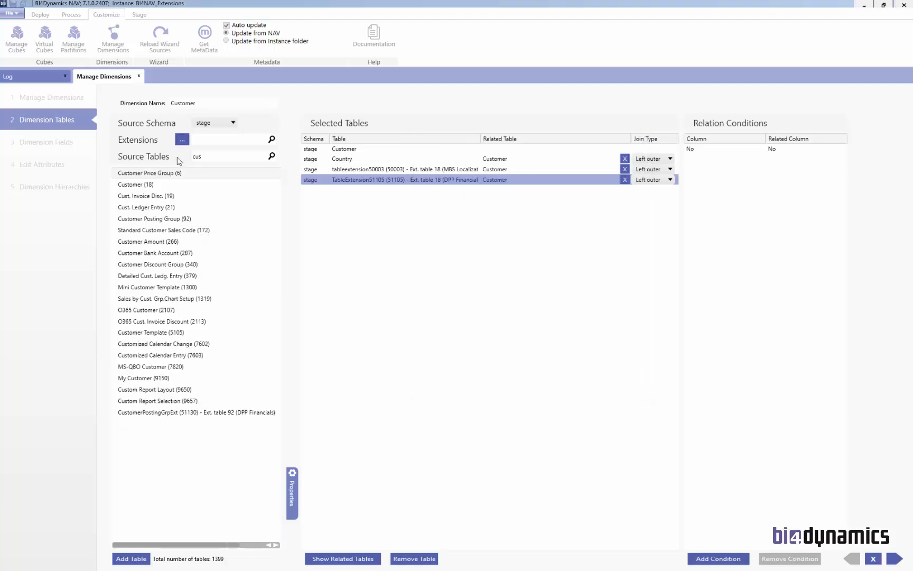
- Clear the "cus" table filter and filter the source tables by extension "dpp b", by "dpp f", and by table name "ve"
left_click_drag(206, 156, 189, 162)
key("BackSpace")
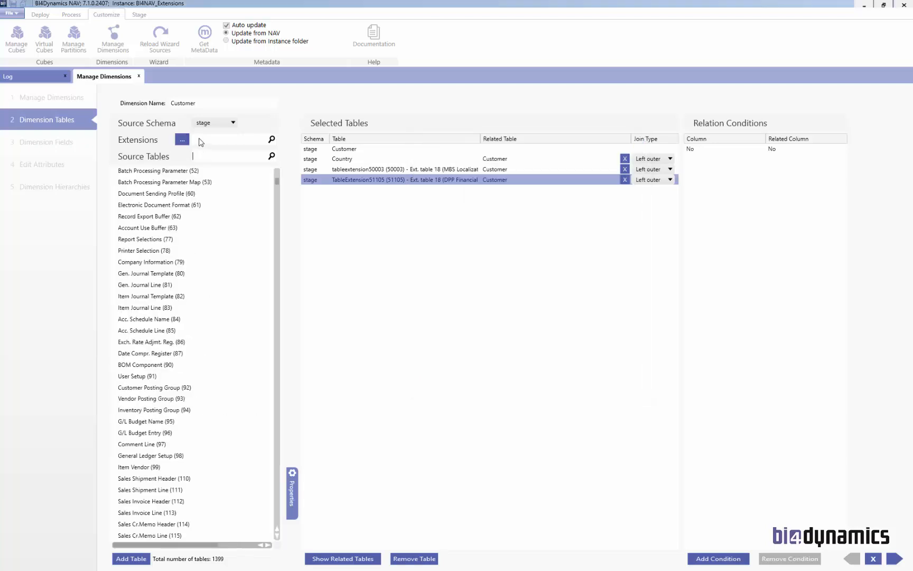
left_click(200, 139)
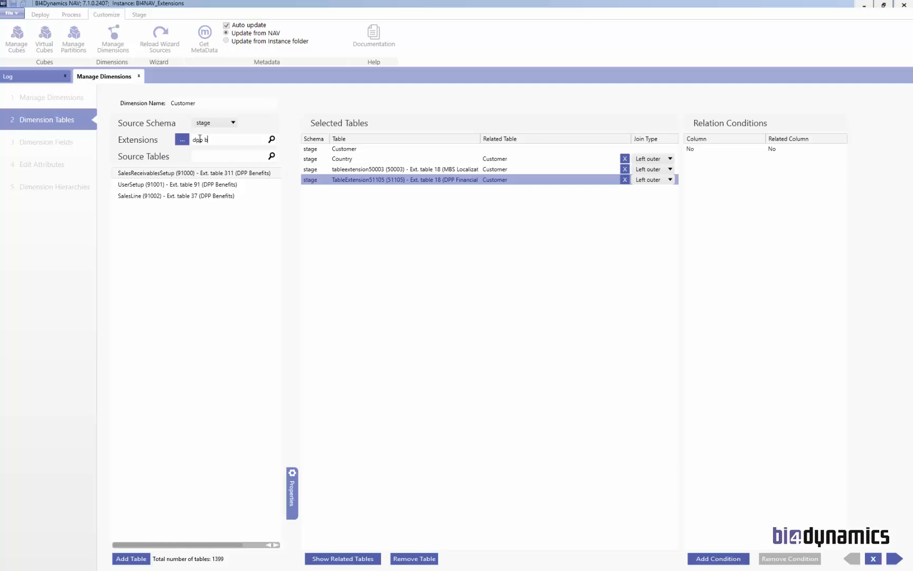
type("f")
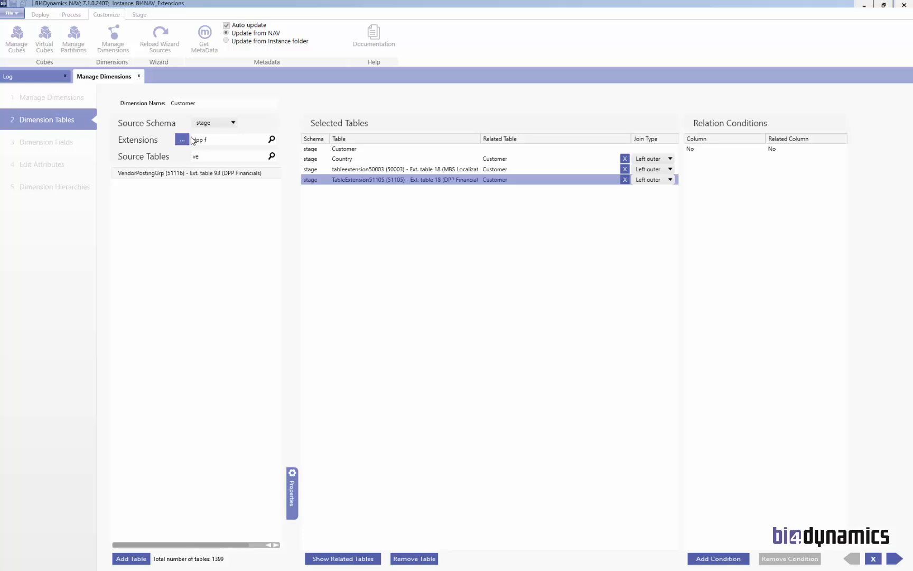
- Proceed to the dimension fields, show only tableextension50003 (MBS Localization), and include its Financial No field in the cube
left_click(896, 559)
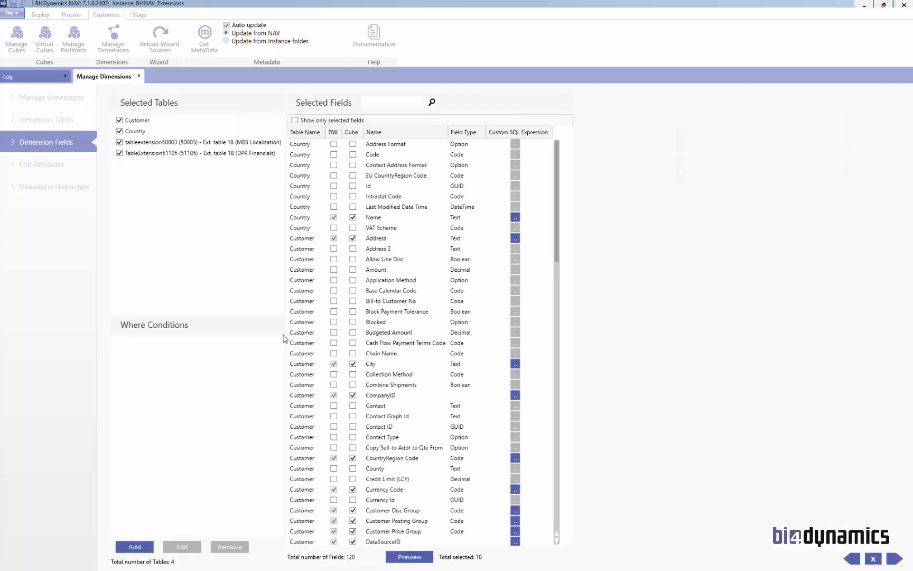
left_click(119, 132)
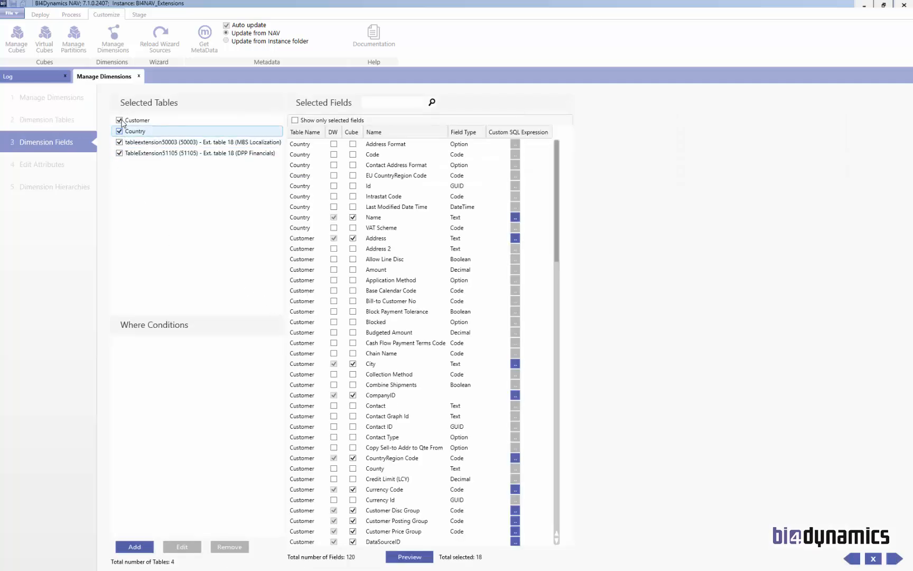
left_click(119, 120)
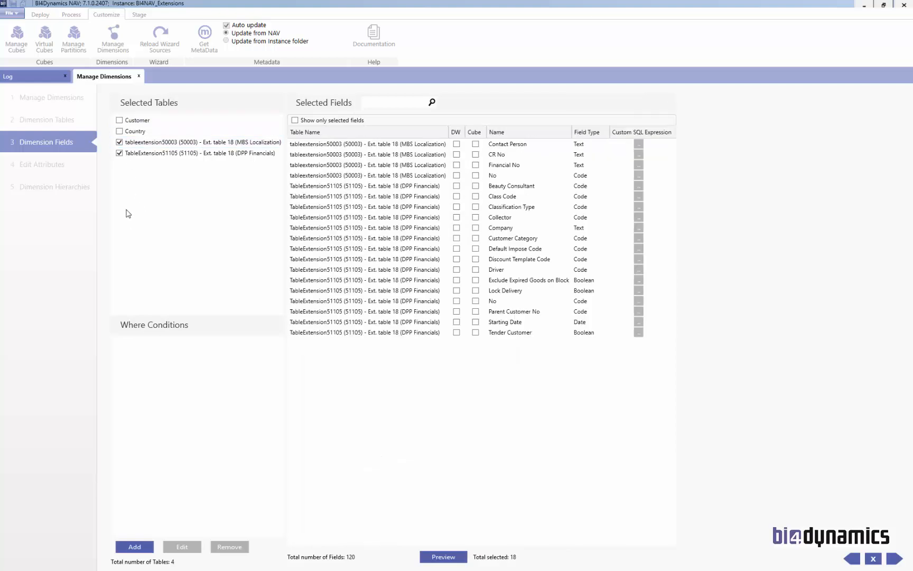
left_click(120, 154)
left_click(475, 165)
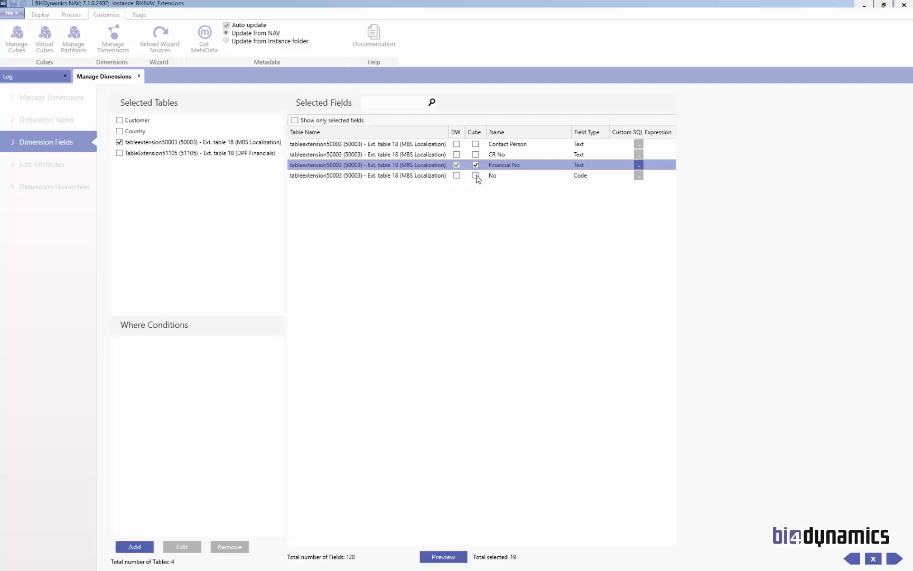
- Show only TableExtension51105 (DPP Financials) and include its Beauty Consultant and Driver fields in the cube
left_click(119, 142)
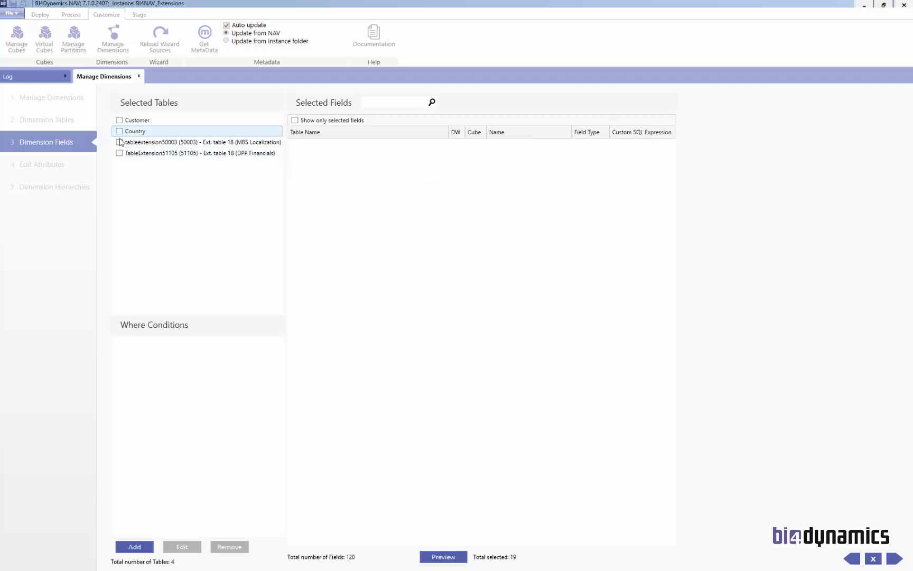
left_click(121, 152)
left_click(120, 153)
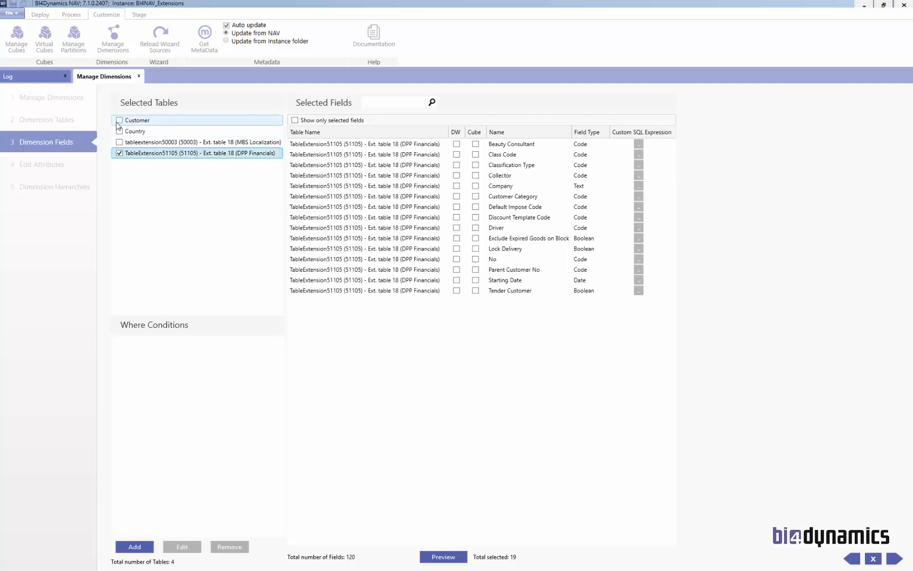
left_click(476, 143)
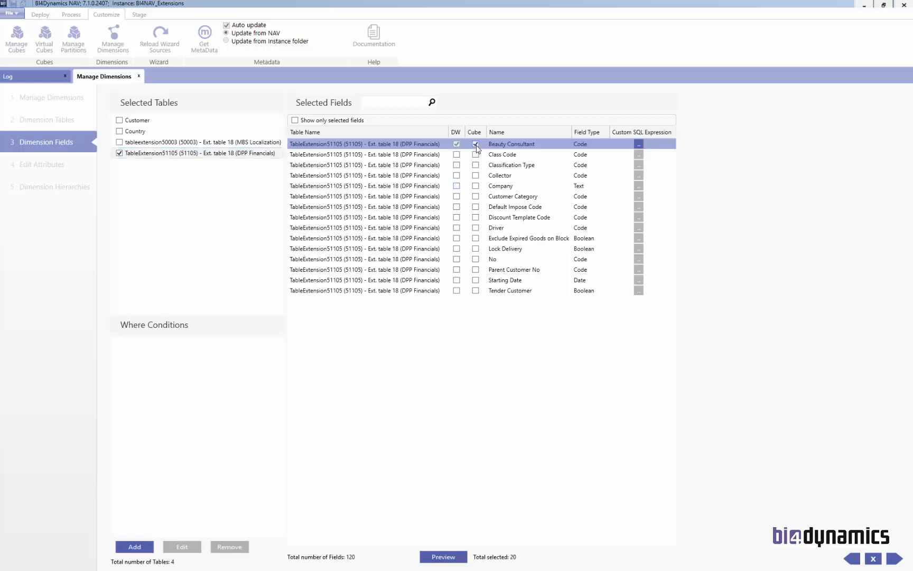
left_click(476, 228)
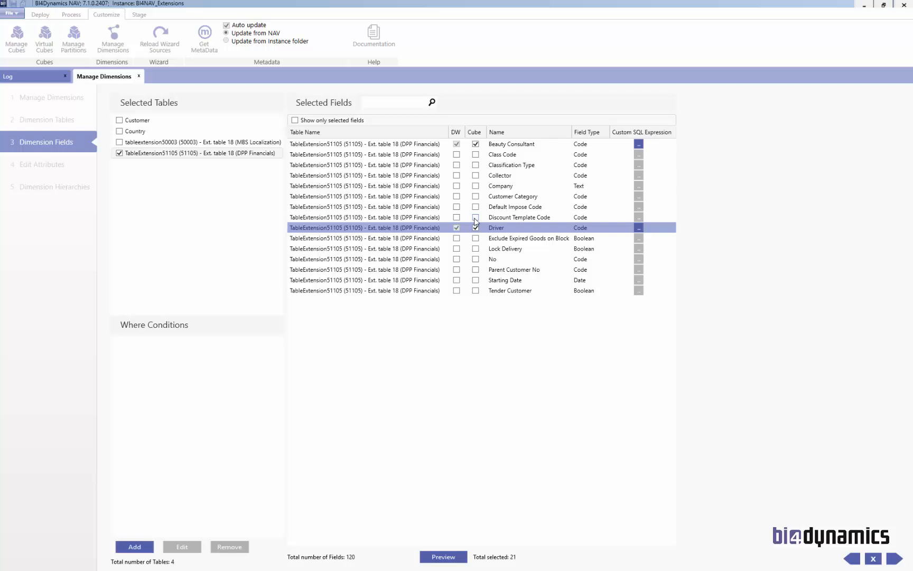
- Keep the listed attributes and existing hierarchies, finish editing the Customer dimension, and generate it
left_click(895, 559)
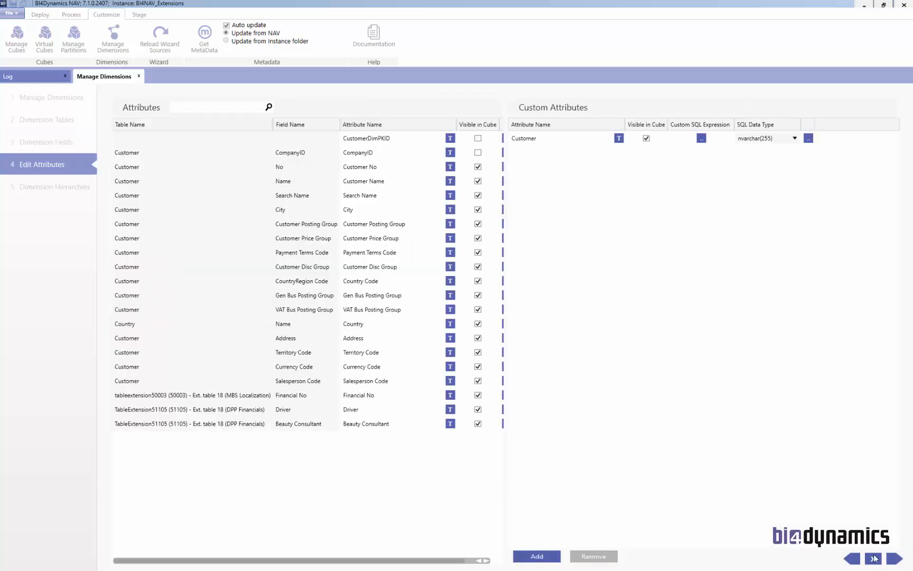
left_click(893, 559)
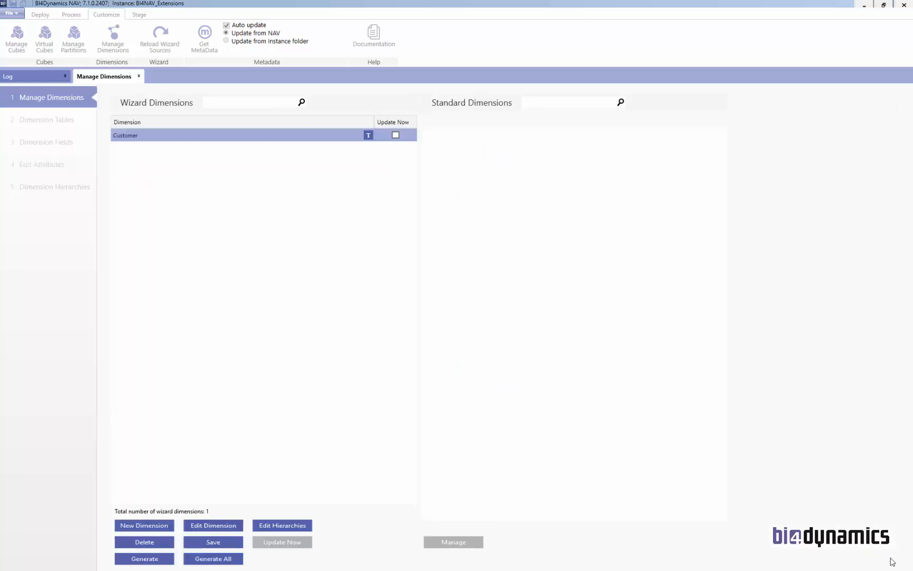
left_click(172, 559)
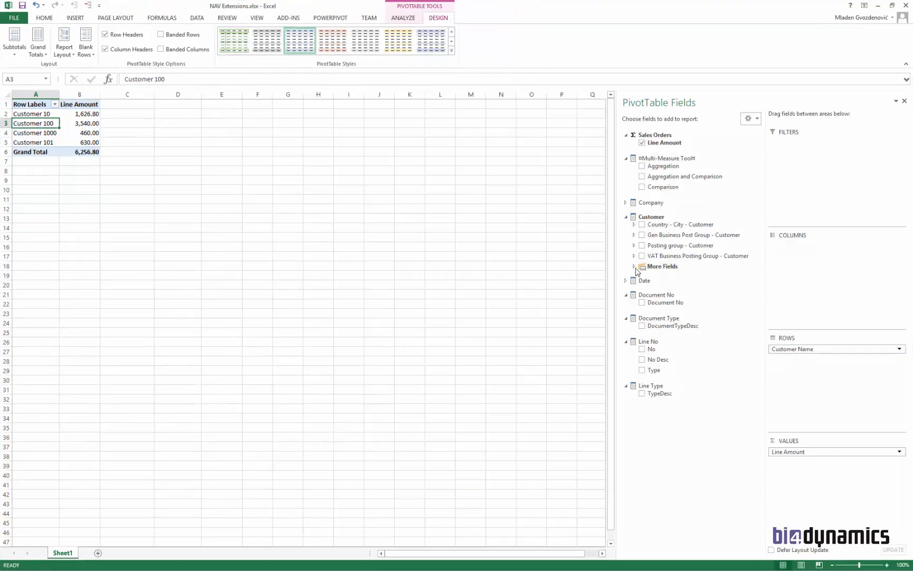
- In the NAV Extensions Excel workbook, expand the Customer dimension's More Fields folder and refresh all the workbook's data
left_click(634, 266)
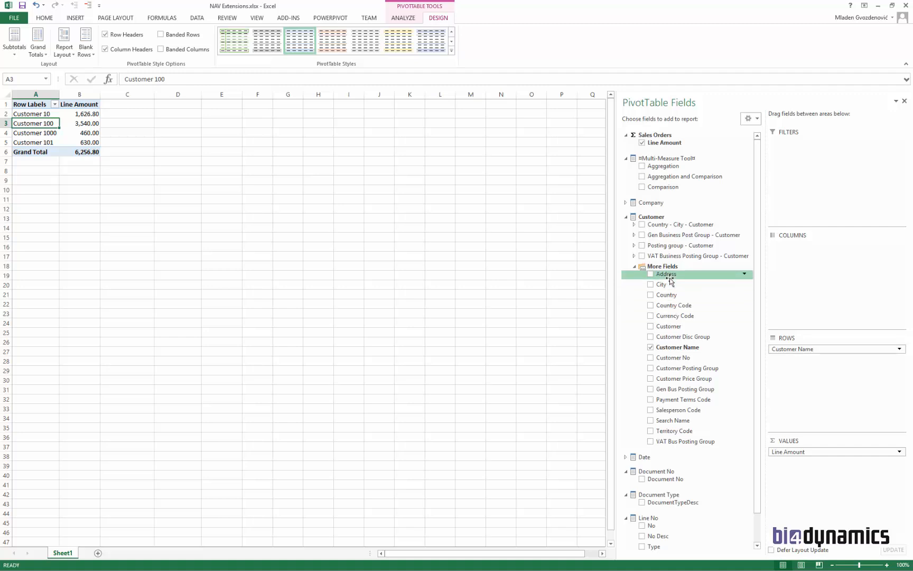
left_click(36, 118)
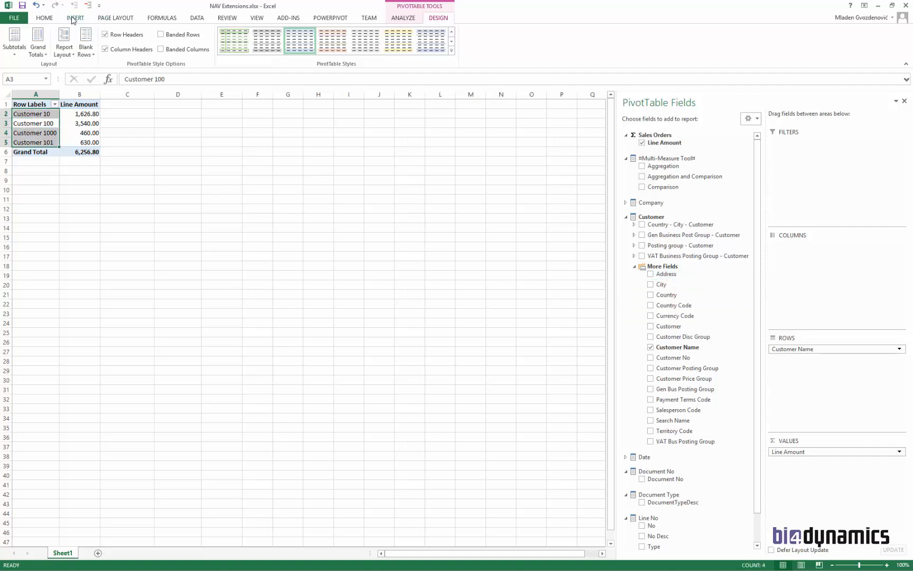
left_click(49, 19)
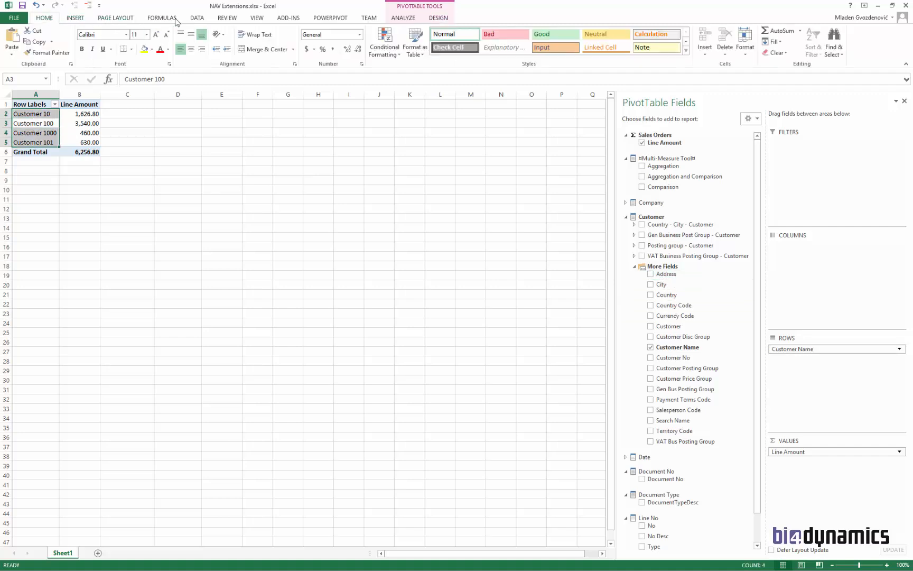
left_click(200, 21)
left_click(179, 36)
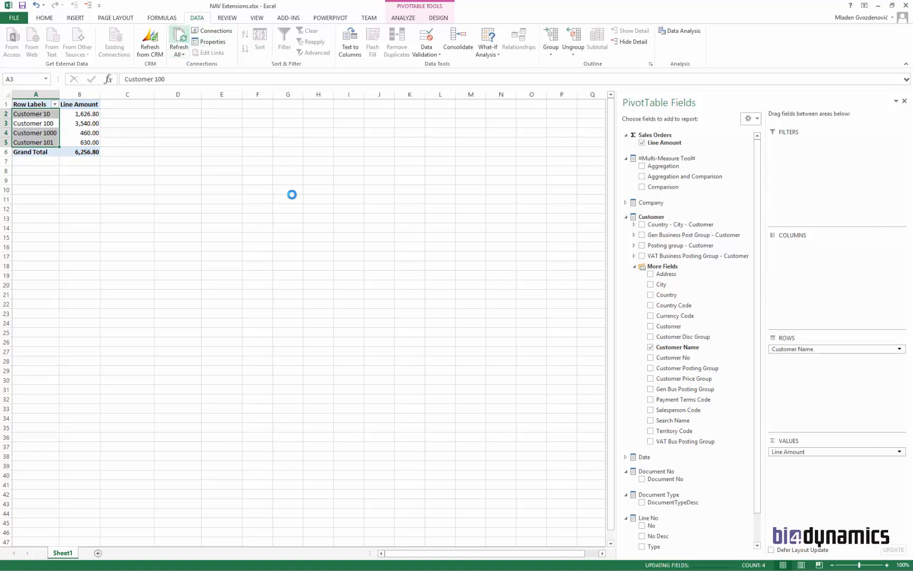
- Add the Customer fields Beauty Consultant, Driver and Financial No to the pivot table
left_click(635, 327)
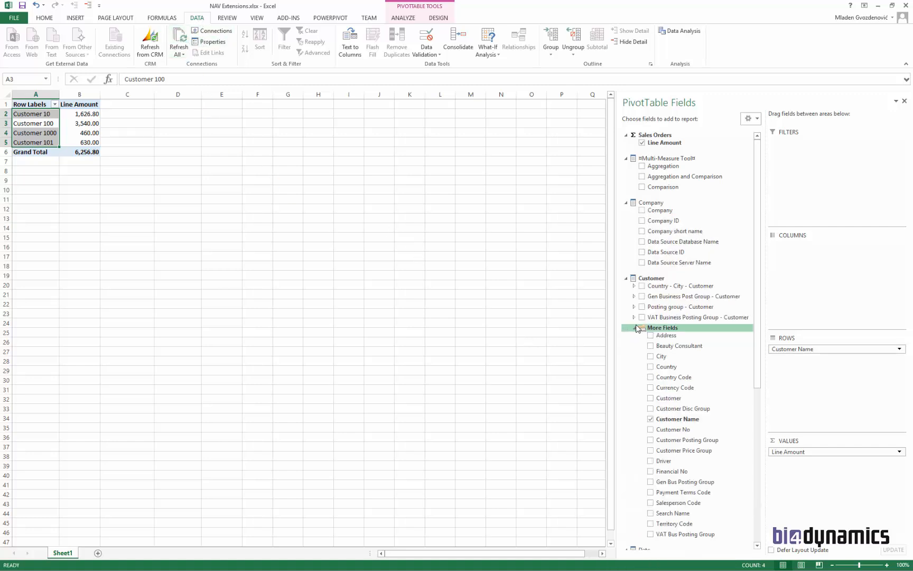
left_click_drag(757, 330, 757, 359)
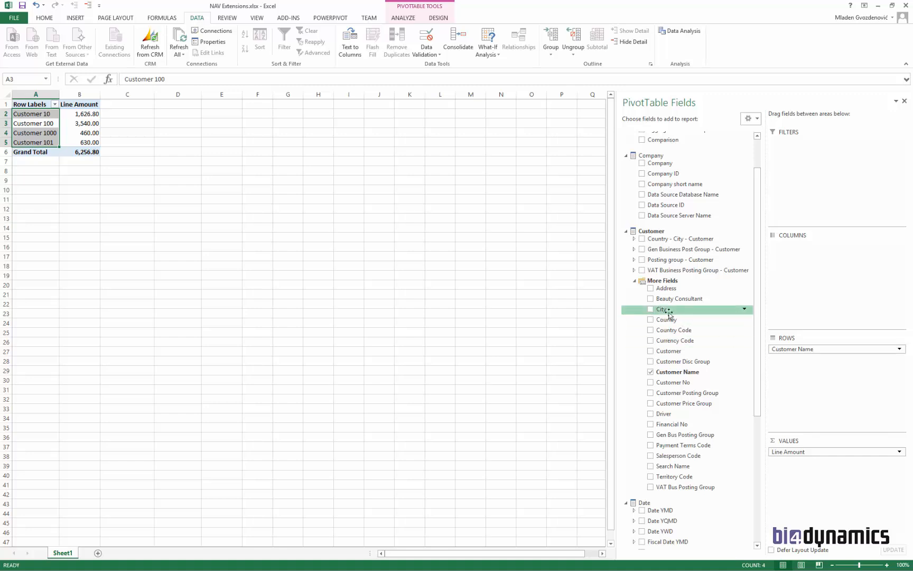
left_click(651, 299)
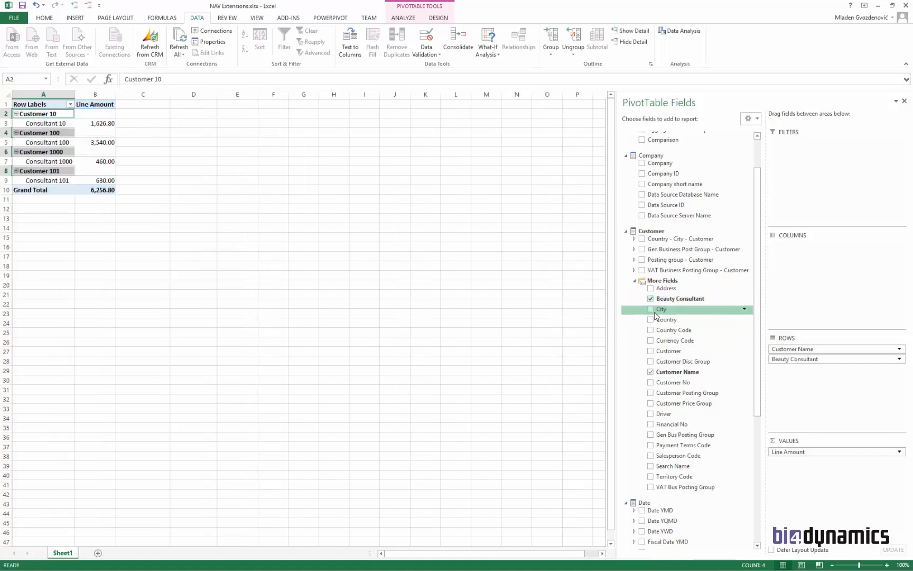
left_click(650, 414)
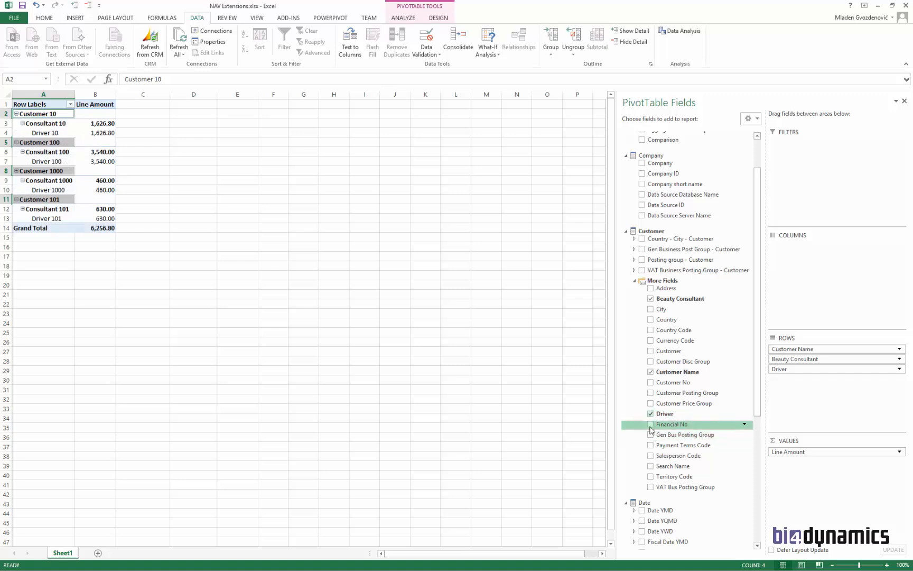
left_click(650, 425)
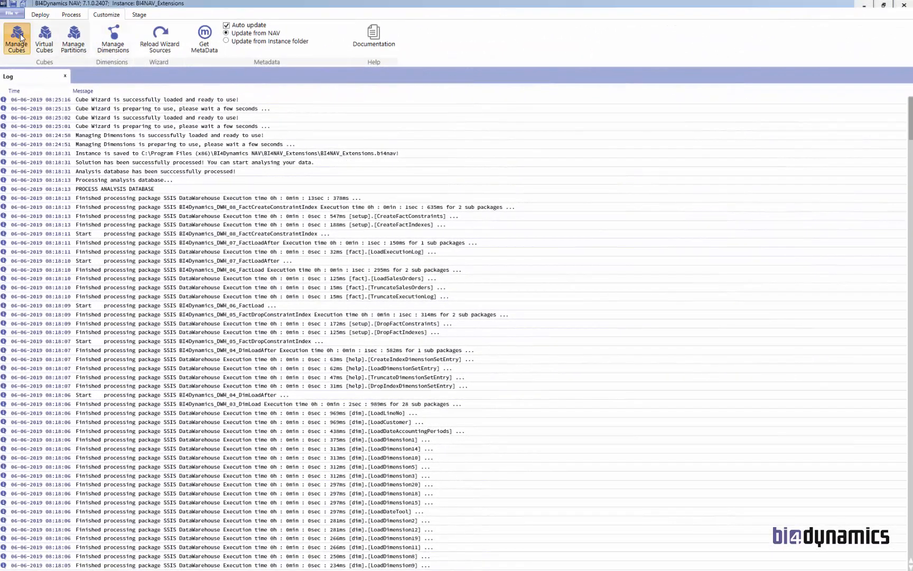
- Switch to BI4Dynamics NAV and edit the Sales Orders fact table of the Sales Analysis cube
left_click(21, 37)
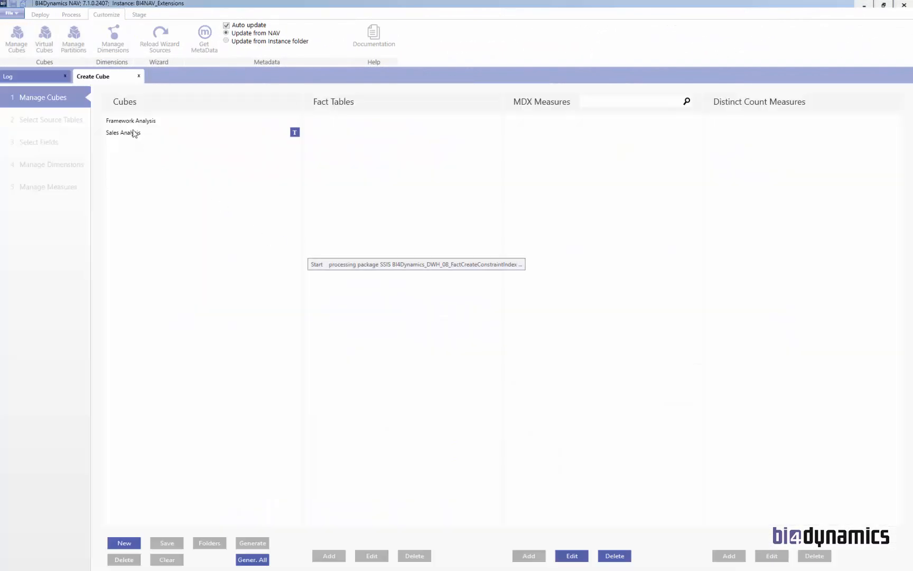
left_click(125, 135)
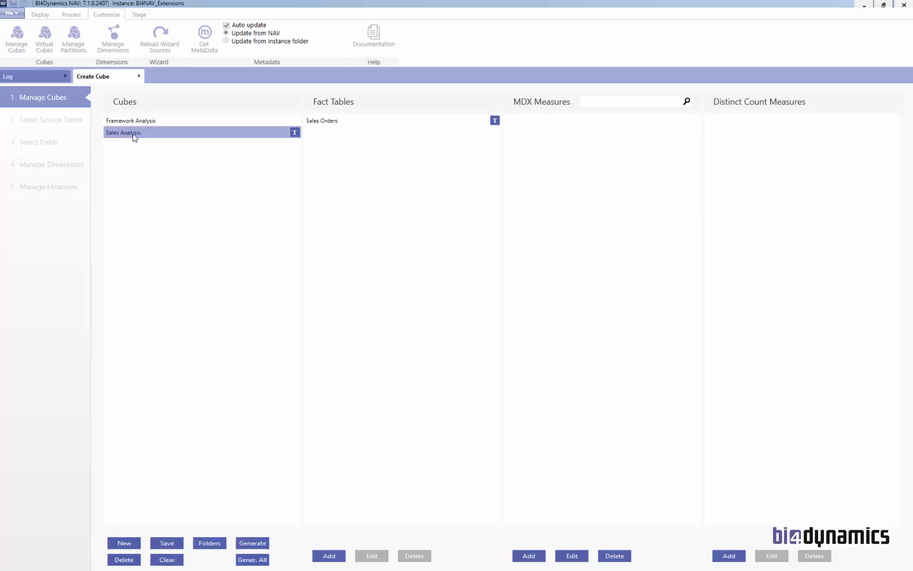
left_click(329, 124)
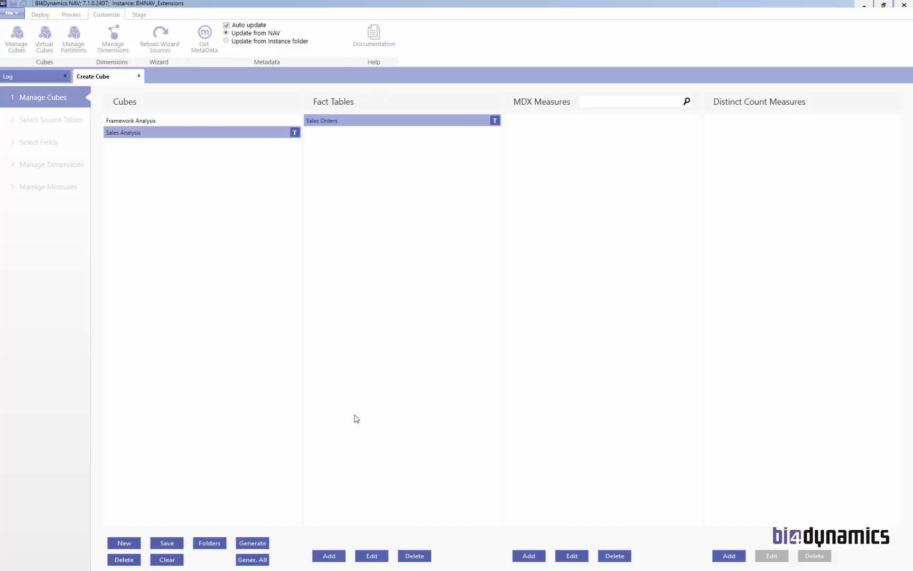
left_click(371, 556)
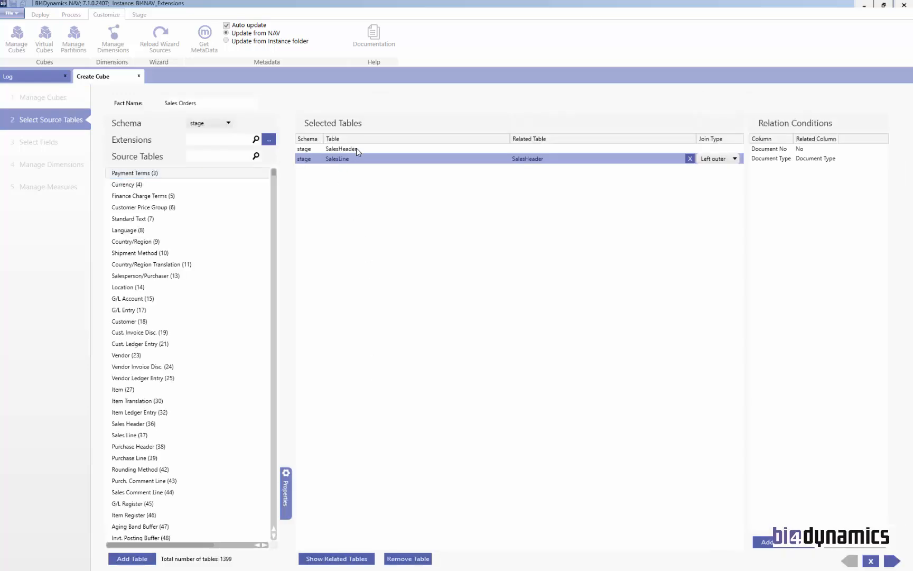
- List the tables related to SalesHeader and add the MBS Localization extension table tableextension50008 to the Sales Orders fact's source tables
left_click(356, 148)
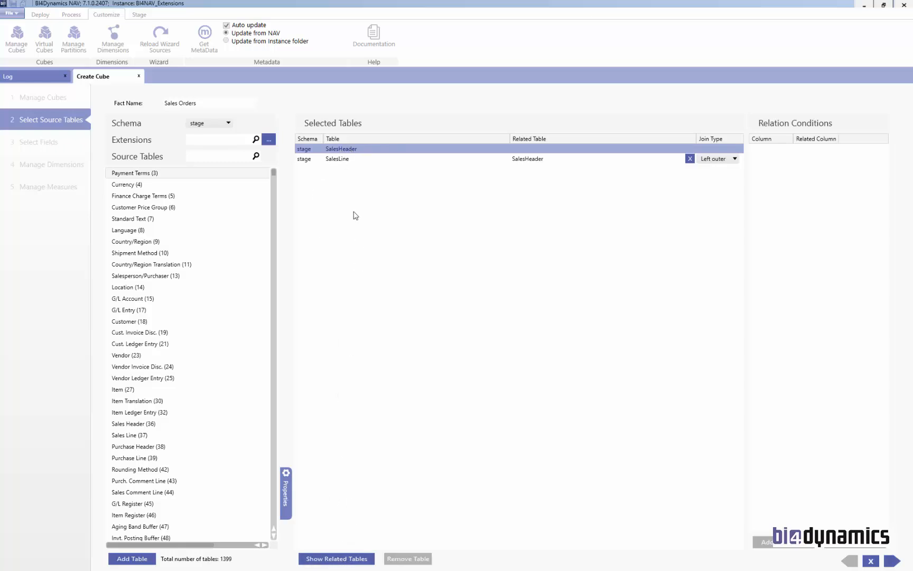
left_click(348, 564)
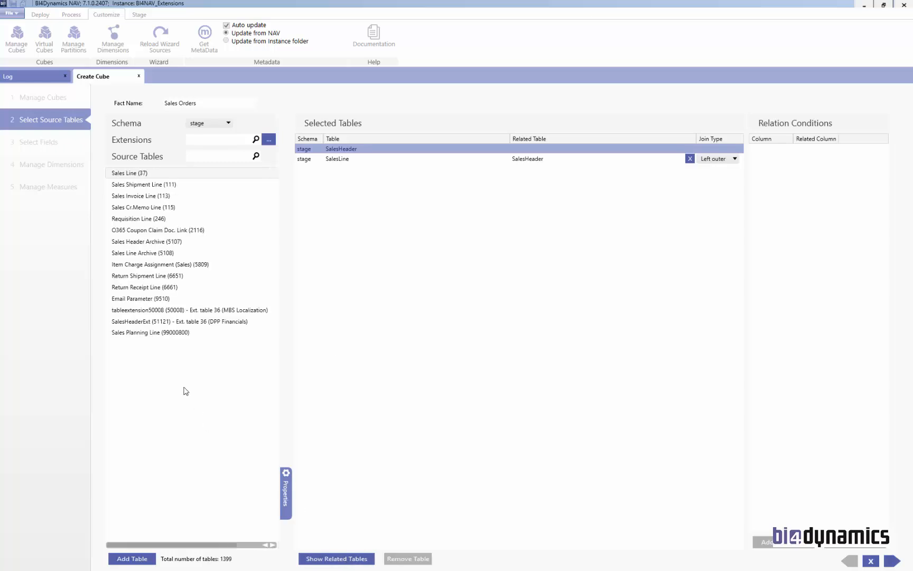
left_click(148, 311)
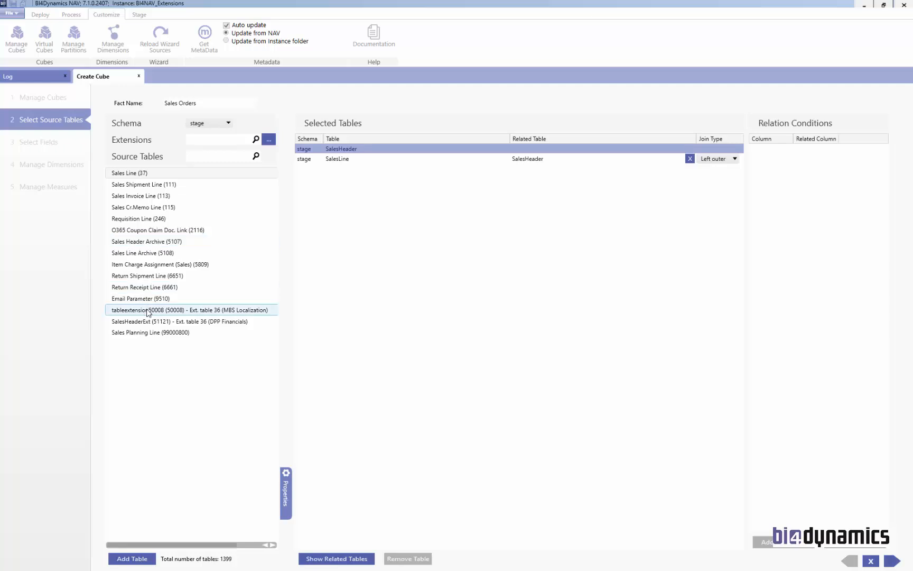
left_click(206, 321, "shift")
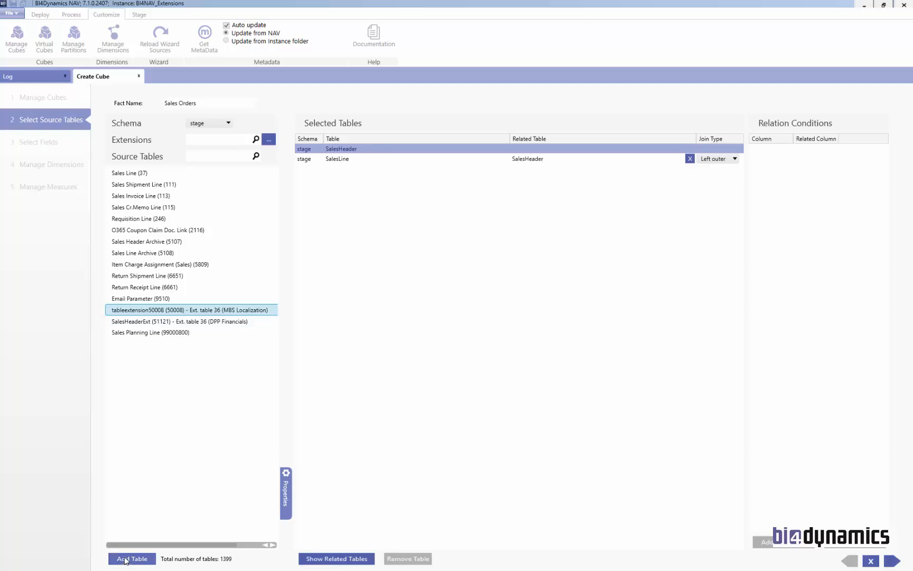
left_click(126, 559)
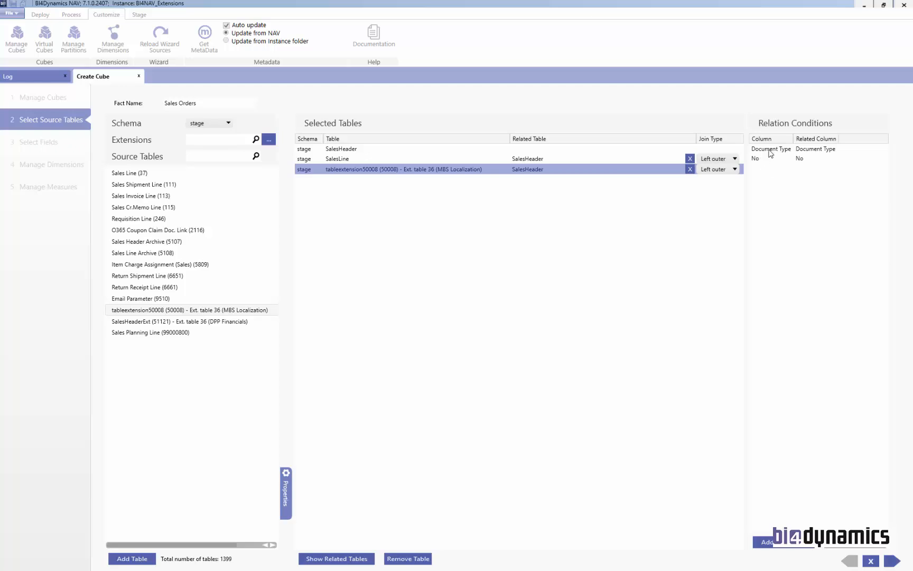
- Add the DPP Financials extension table SalesHeaderExt (51121) to the Sales Orders fact, related to SalesHeader
left_click(340, 150)
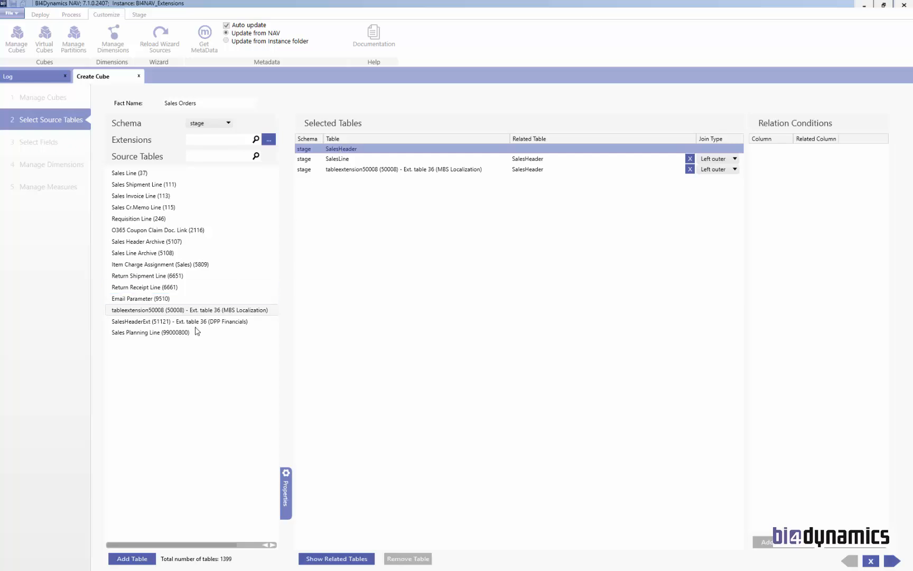
left_click(168, 323)
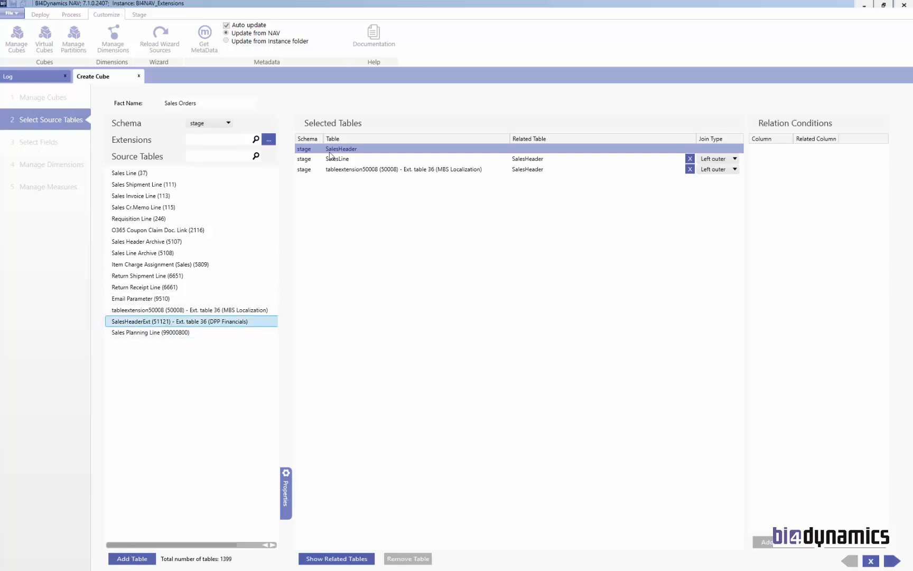
left_click(132, 559)
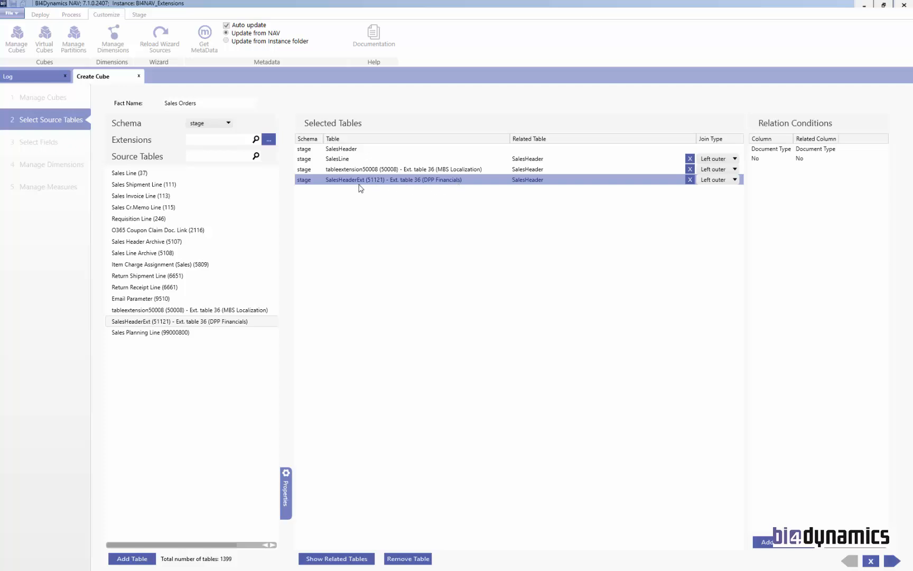
left_click(341, 150)
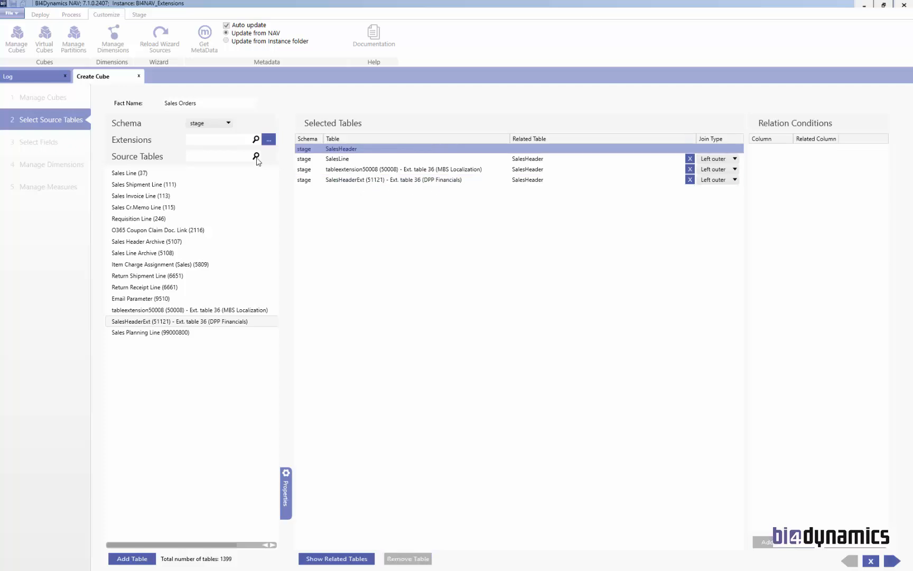
- Filter the available source tables by the extension "dpp f", clear that filter, and search by the table name "saleshe"
left_click(205, 140)
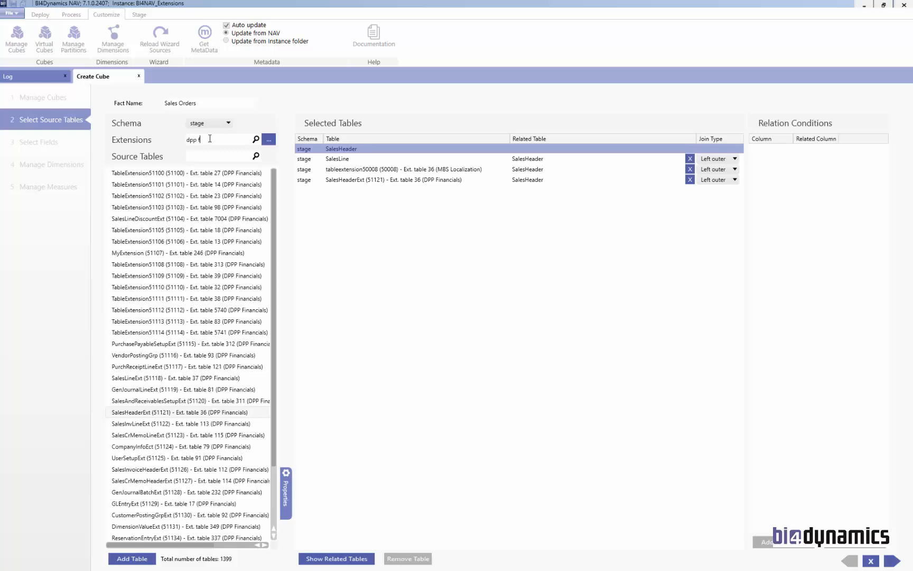
key("BackSpace")
key("BackSpace")
left_click(226, 160)
type("salesh")
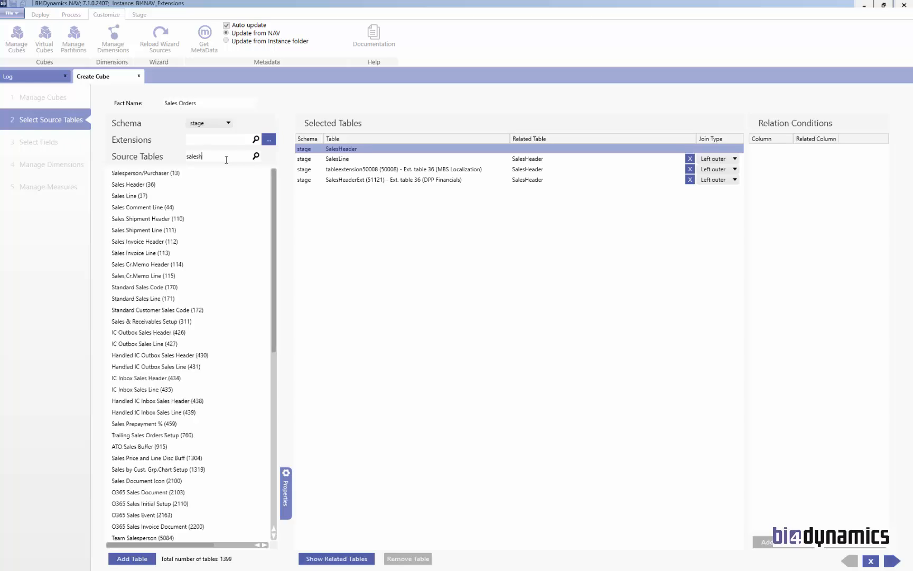
type("e")
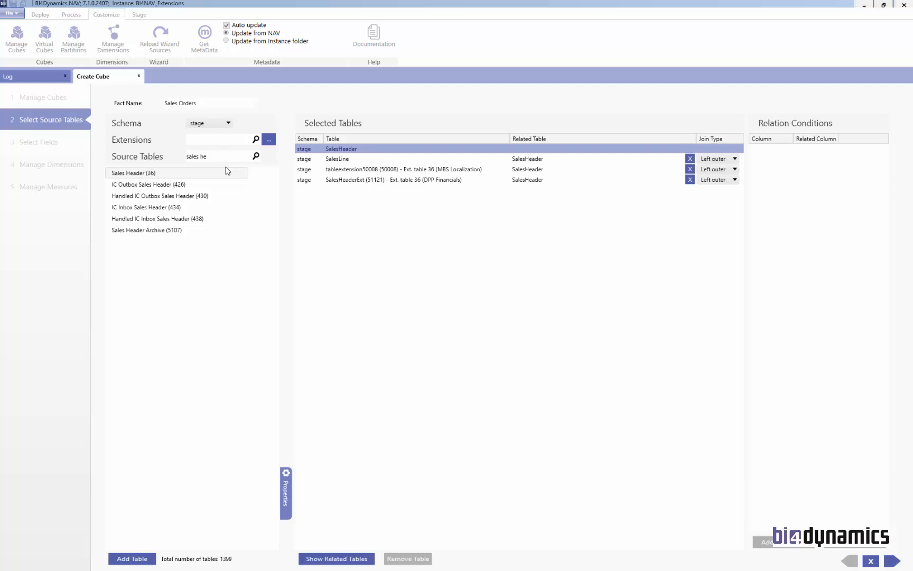
key("BackSpace")
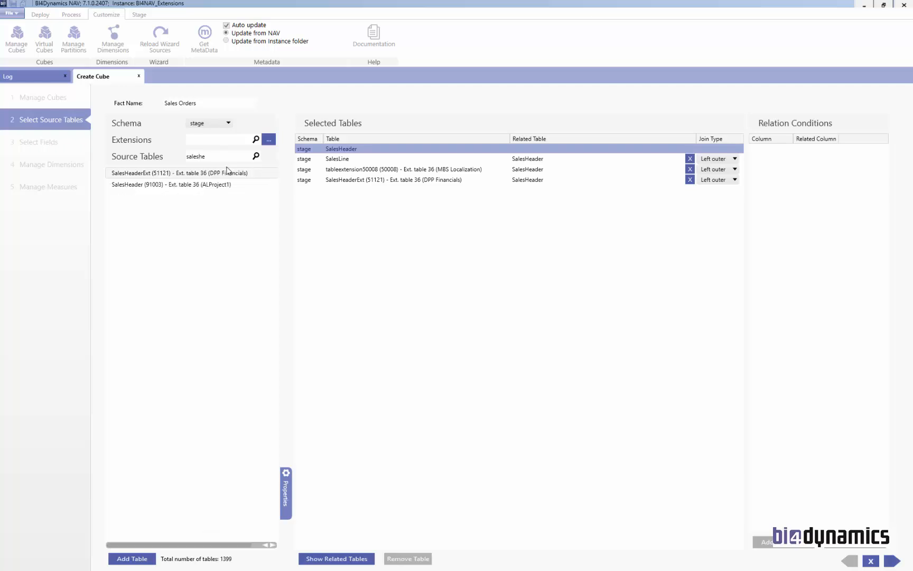
- Examine the fields of only the two extension tables, show all tables' fields again, and close the cube wizard without generating
left_click(894, 561)
left_click(113, 120)
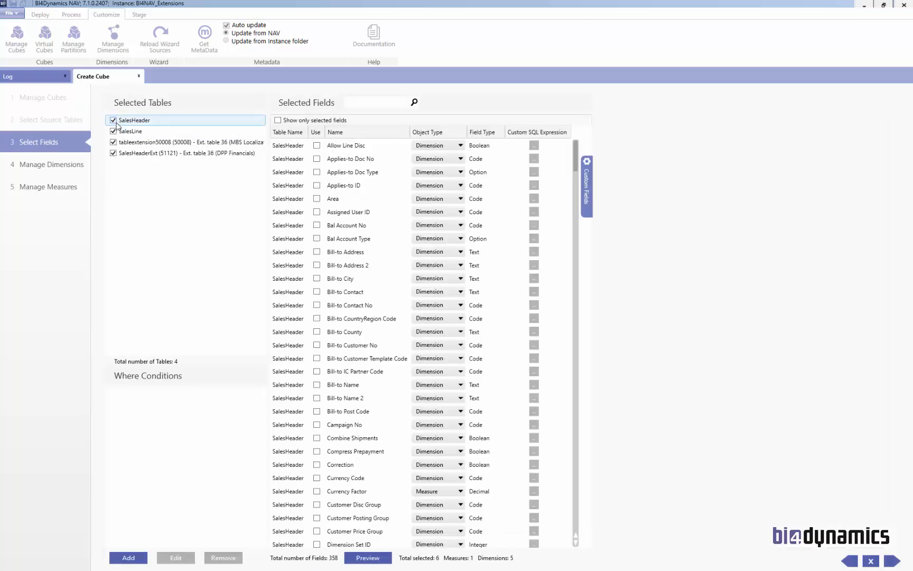
left_click(113, 131)
left_click(113, 131)
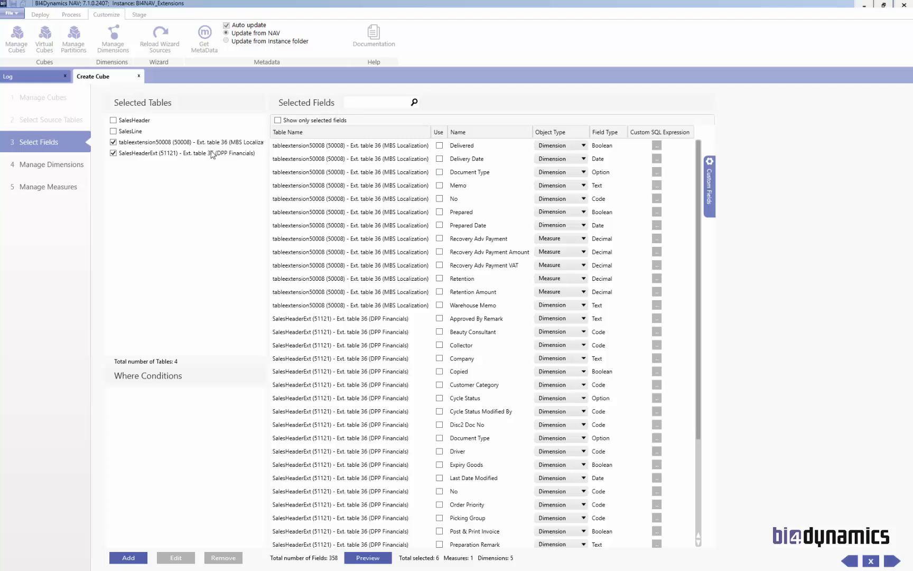
left_click(114, 121)
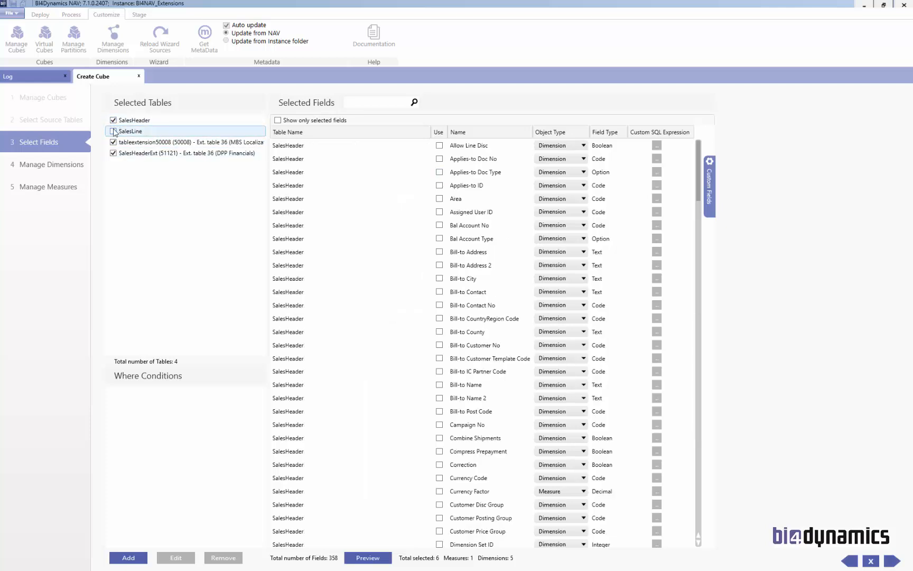
left_click(113, 131)
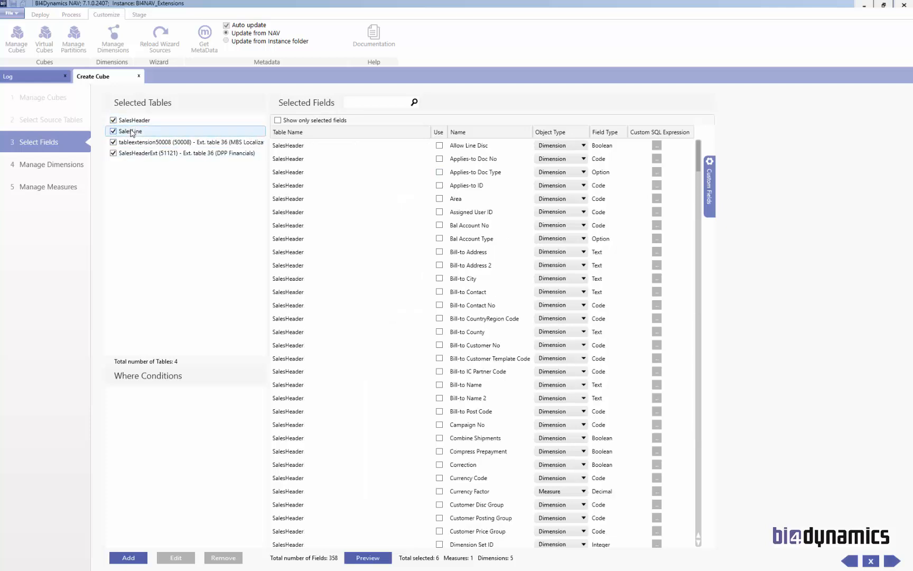
left_click(139, 76)
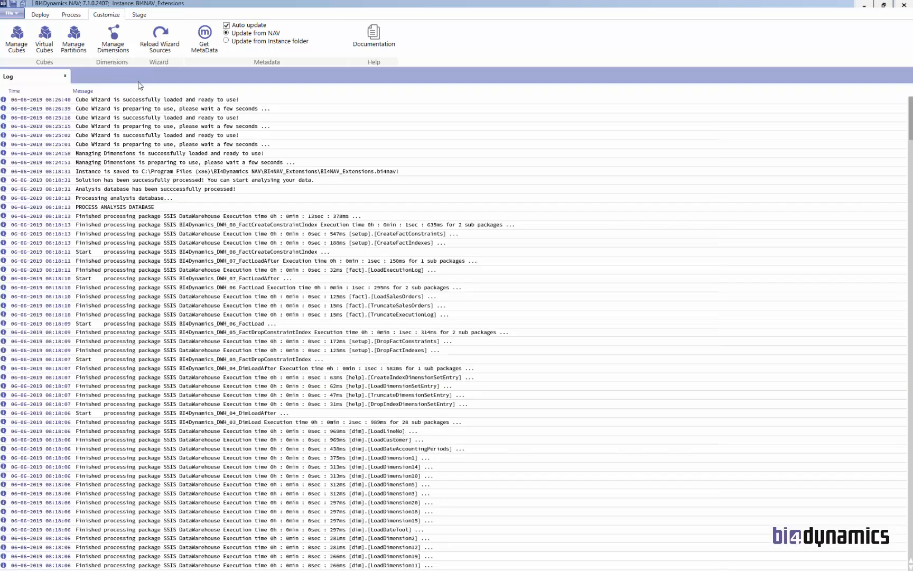
- Open the stage tables and columns overview and filter the tables by the extension "dpp f"
left_click(139, 15)
left_click(22, 40)
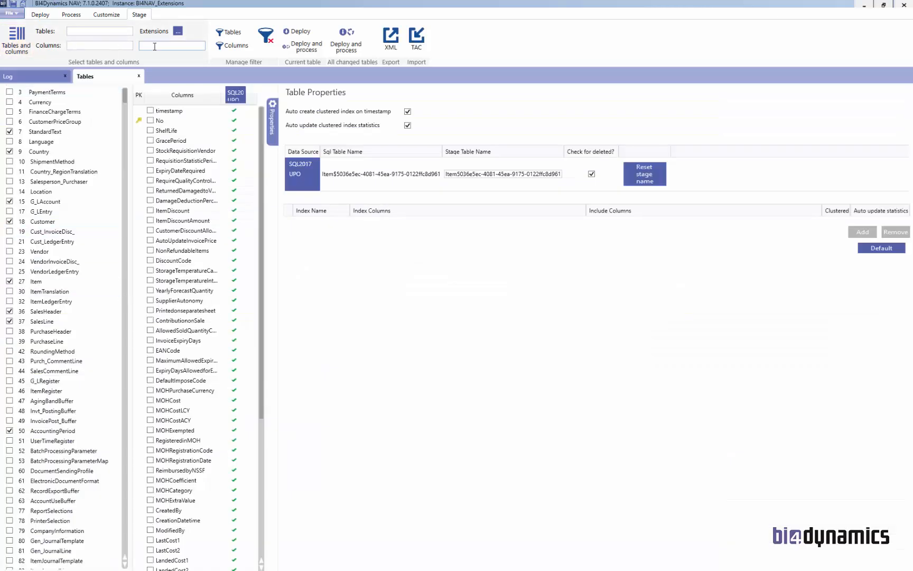
left_click(150, 48)
type("dp")
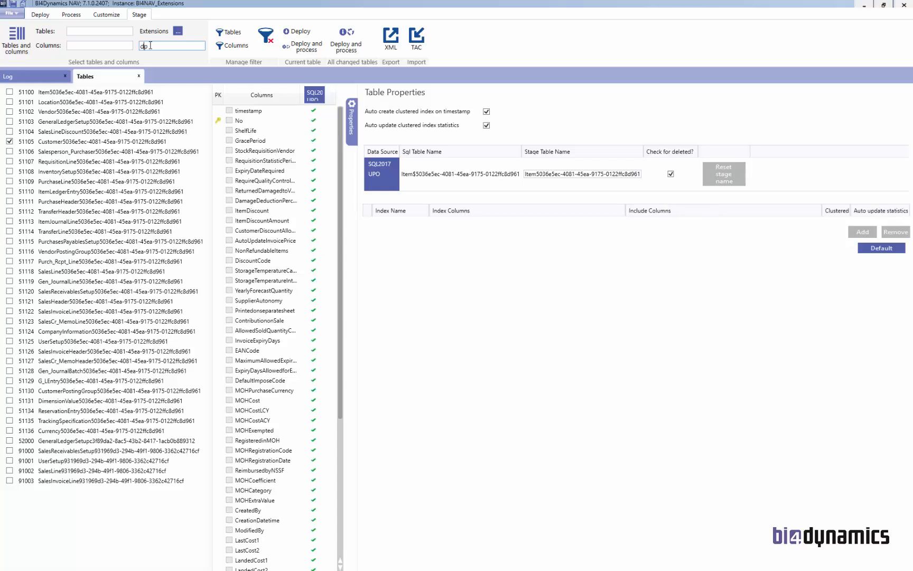
type("p.f")
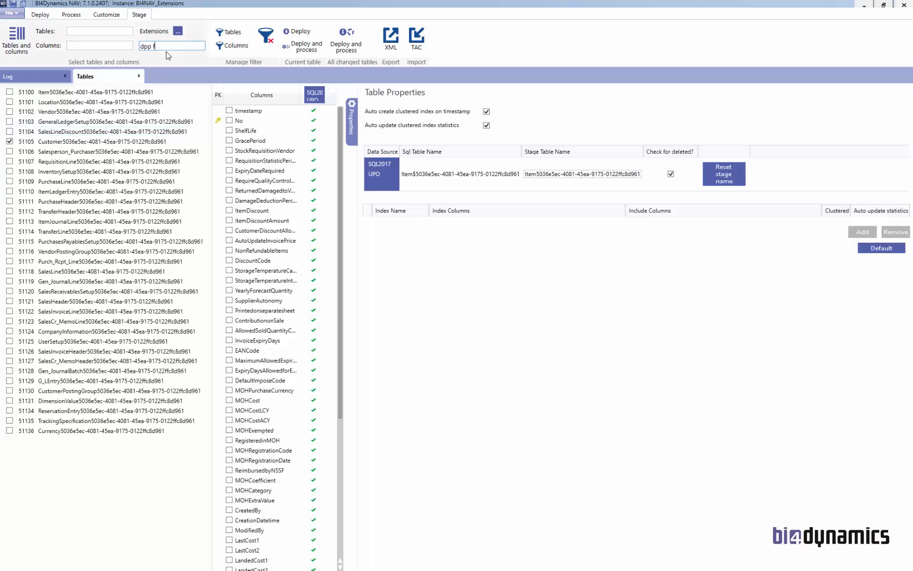
- Change the extension filter to "dpp b" and view the column properties of PromotionNoSeries in the SalesReceivablesSetup extension table
key("BackSpace")
type("b")
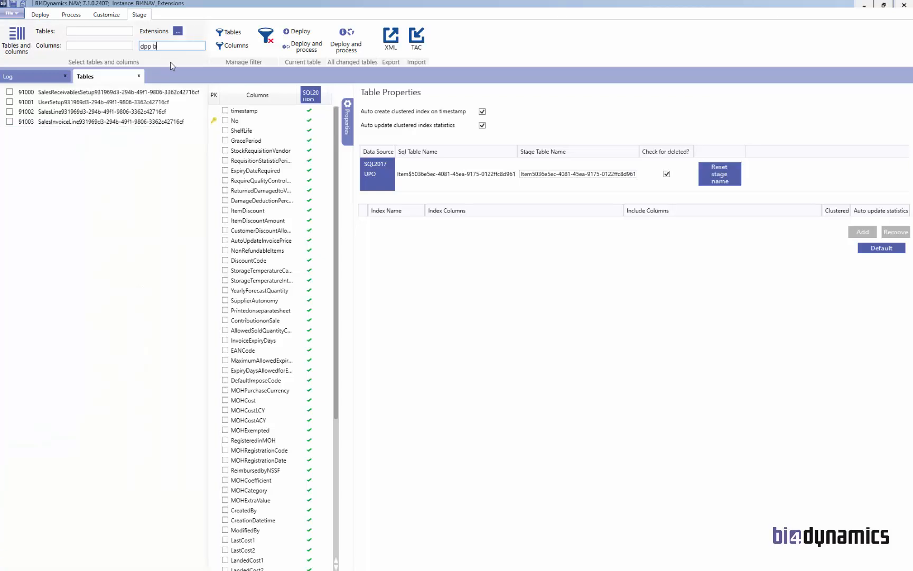
left_click(131, 92)
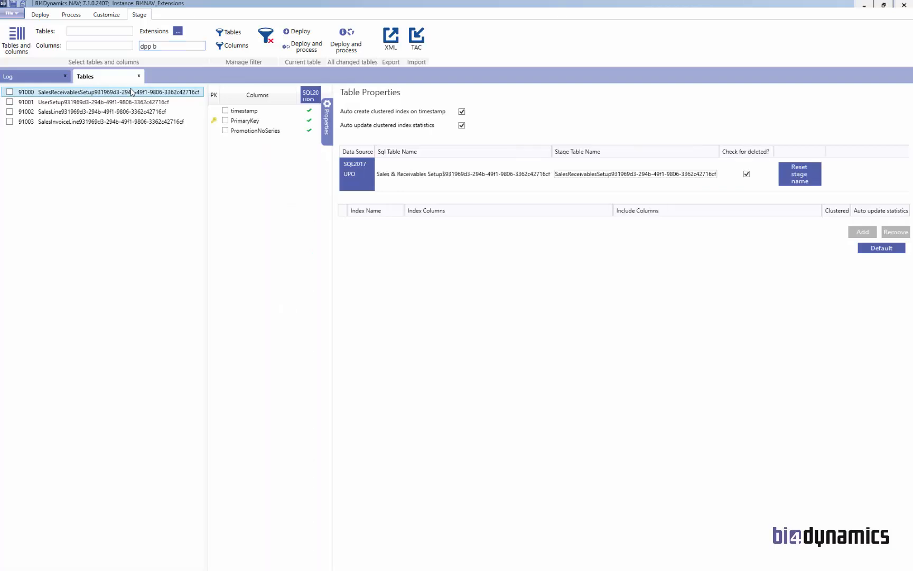
left_click(255, 131)
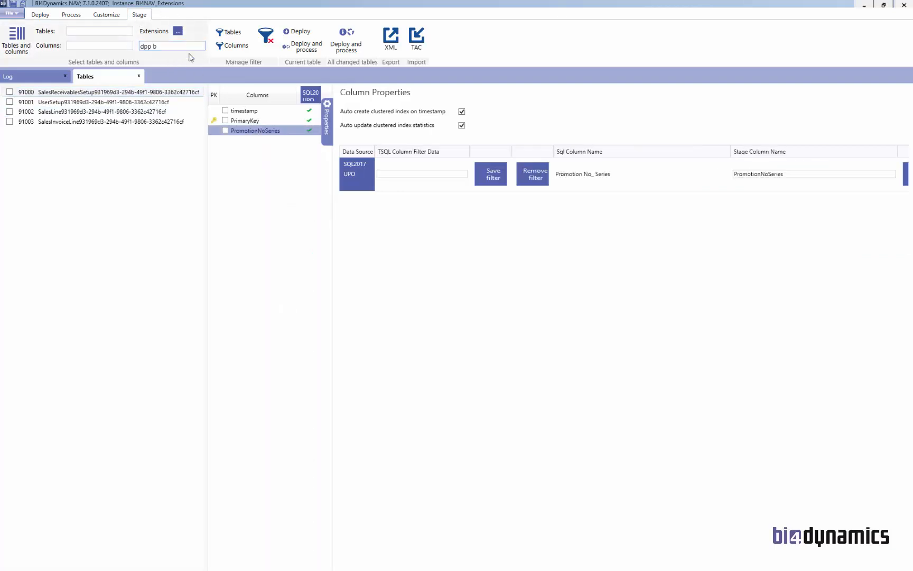